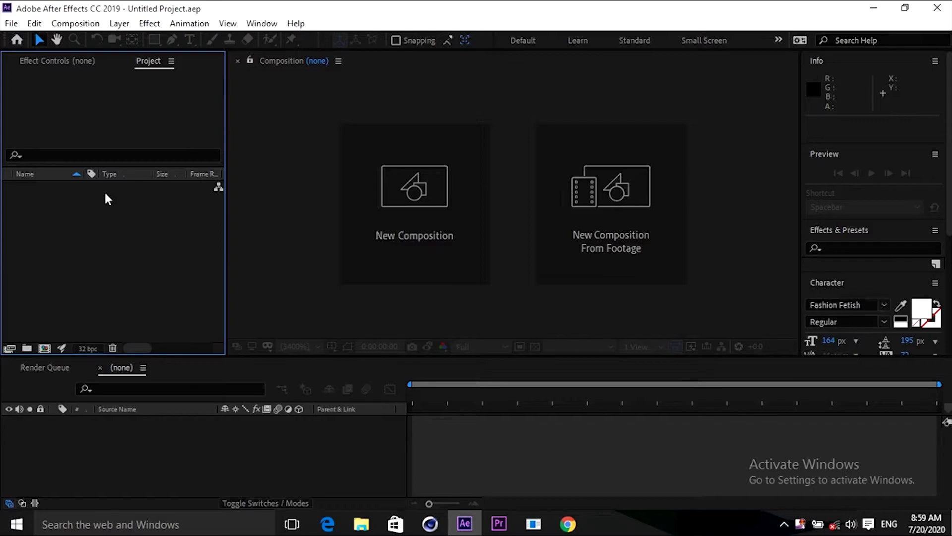
Step: Import coverr-18-empty-big-street-in-spain-4409 and build a new composition from the clip
{"action": "left_click", "coordinate": [69, 63]}
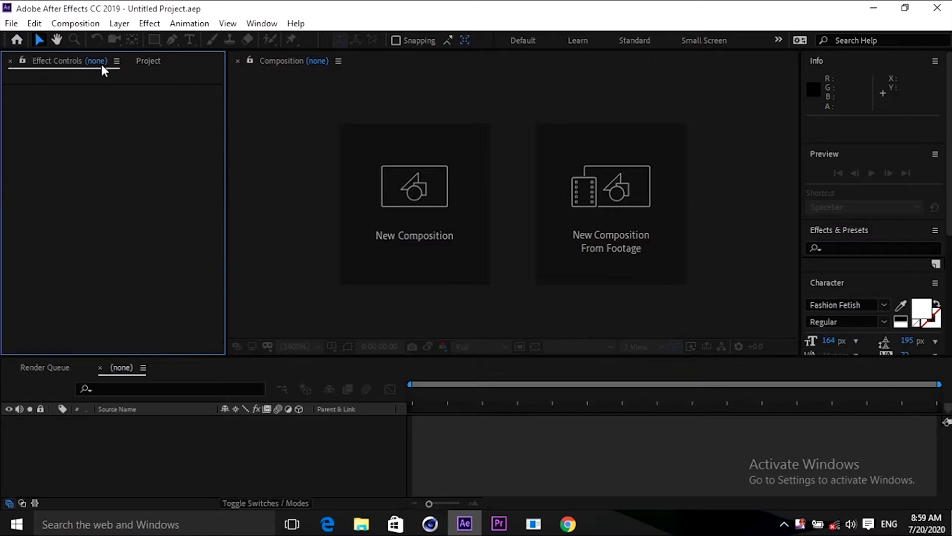
{"action": "left_click", "coordinate": [144, 62]}
{"action": "key", "text": "ctrl+i"}
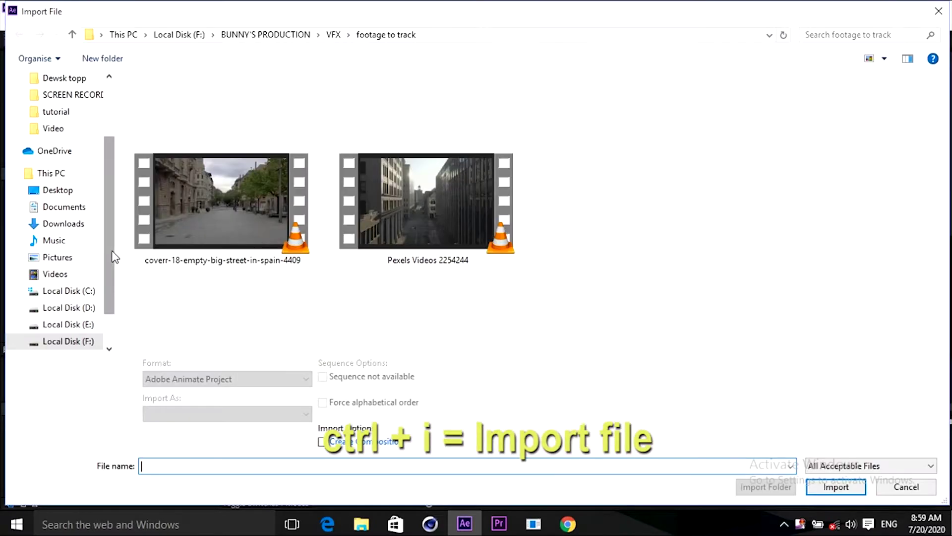
{"action": "double_click", "coordinate": [258, 210]}
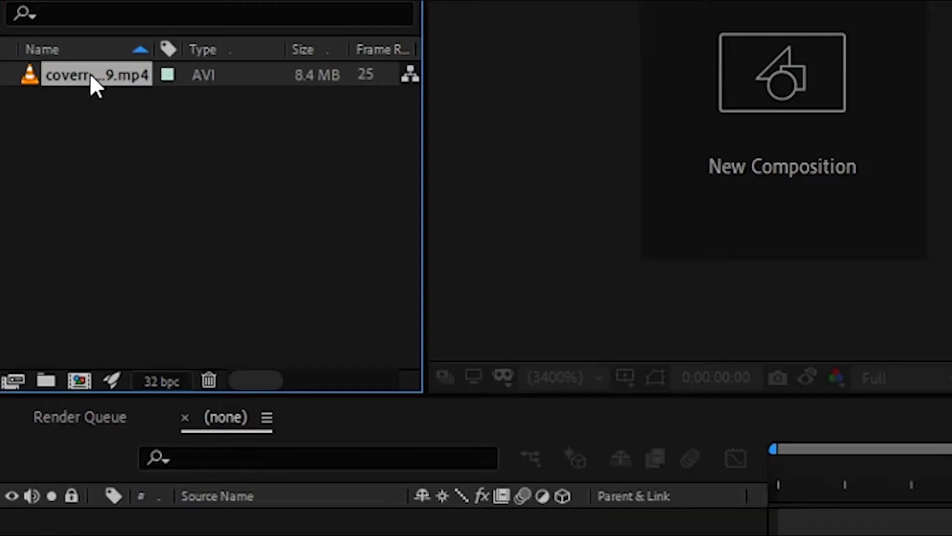
{"action": "left_click_drag", "start_coordinate": [91, 77], "coordinate": [80, 381]}
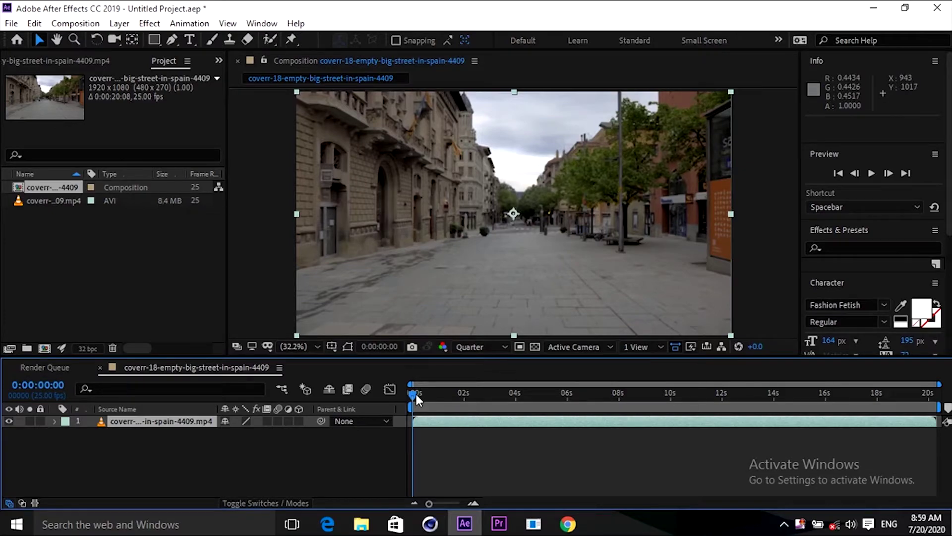
{"action": "left_click_drag", "start_coordinate": [415, 393], "coordinate": [386, 394]}
Step: Preview the footage and set the work area to end at 10 seconds
{"action": "key", "text": "space"}
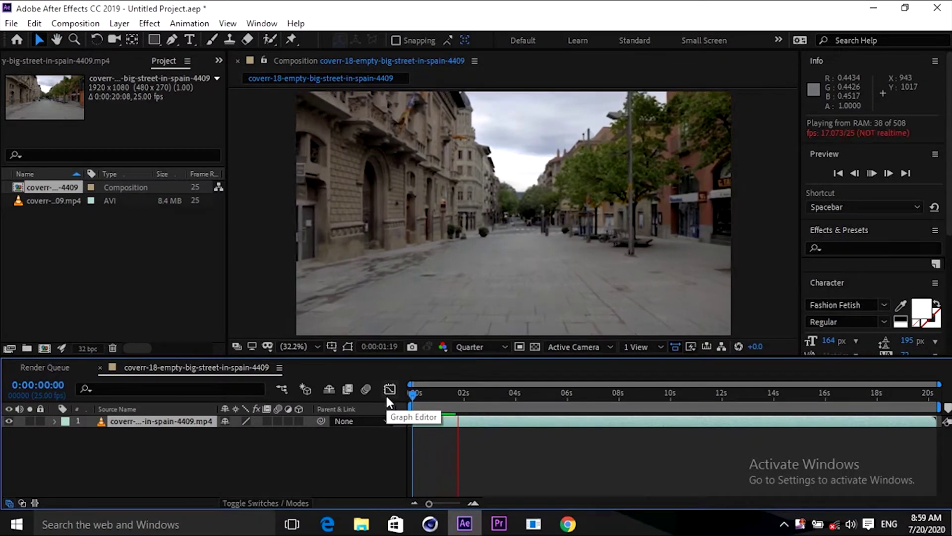
{"action": "key", "text": "space"}
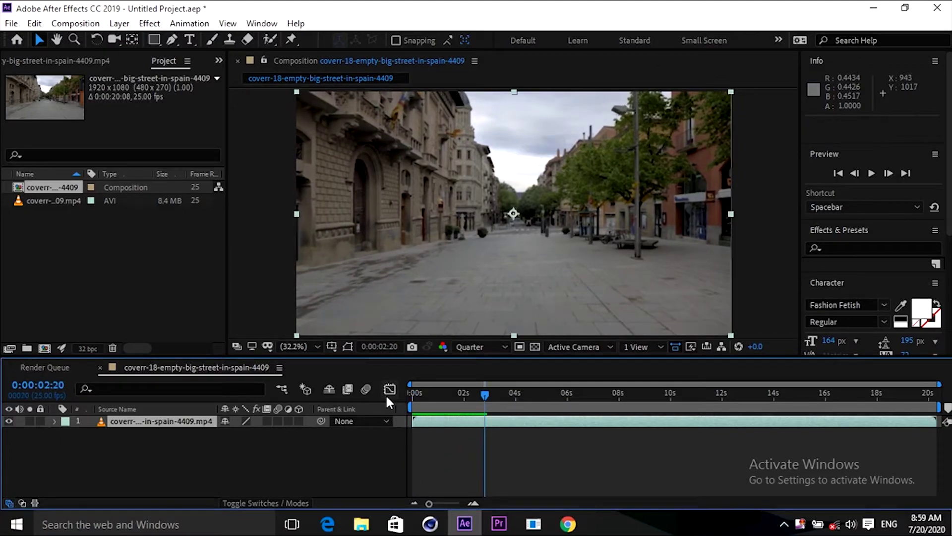
{"action": "left_click_drag", "start_coordinate": [484, 391], "coordinate": [670, 401]}
{"action": "key", "text": "n"}
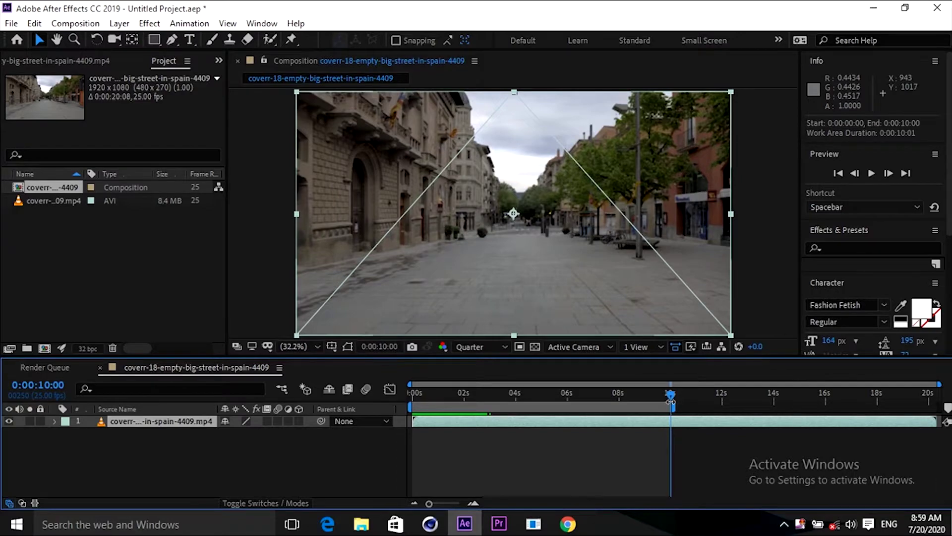
Step: Trim the street clip layer's out point to 10 seconds and return to the start
{"action": "left_click_drag", "start_coordinate": [938, 385], "coordinate": [782, 393]}
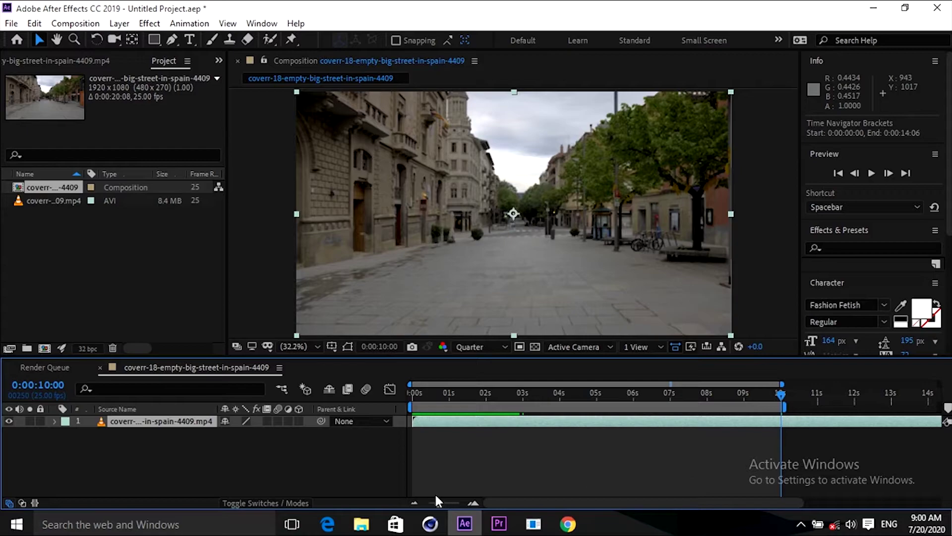
{"action": "left_click_drag", "start_coordinate": [437, 505], "coordinate": [425, 506]}
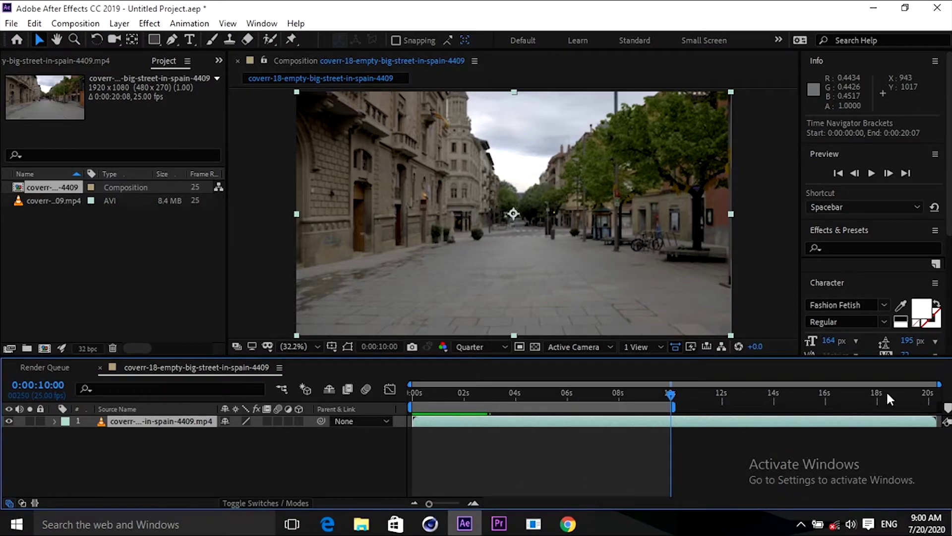
{"action": "left_click_drag", "start_coordinate": [941, 421], "coordinate": [674, 432]}
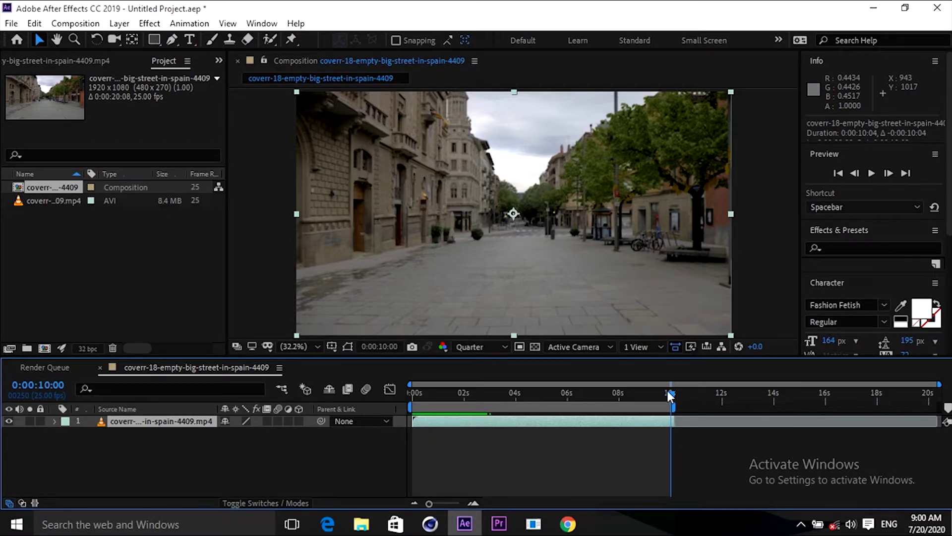
{"action": "left_click_drag", "start_coordinate": [668, 394], "coordinate": [361, 428]}
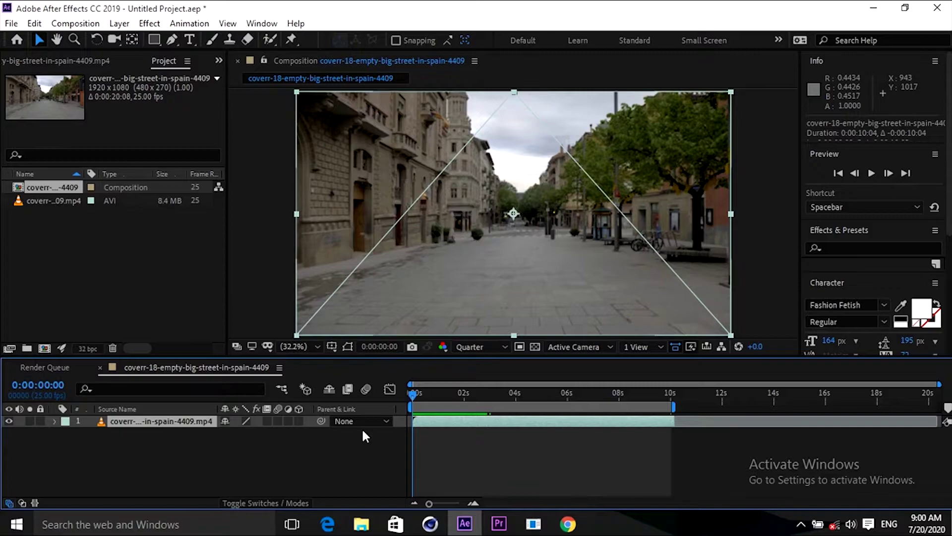
{"action": "left_click", "coordinate": [207, 436]}
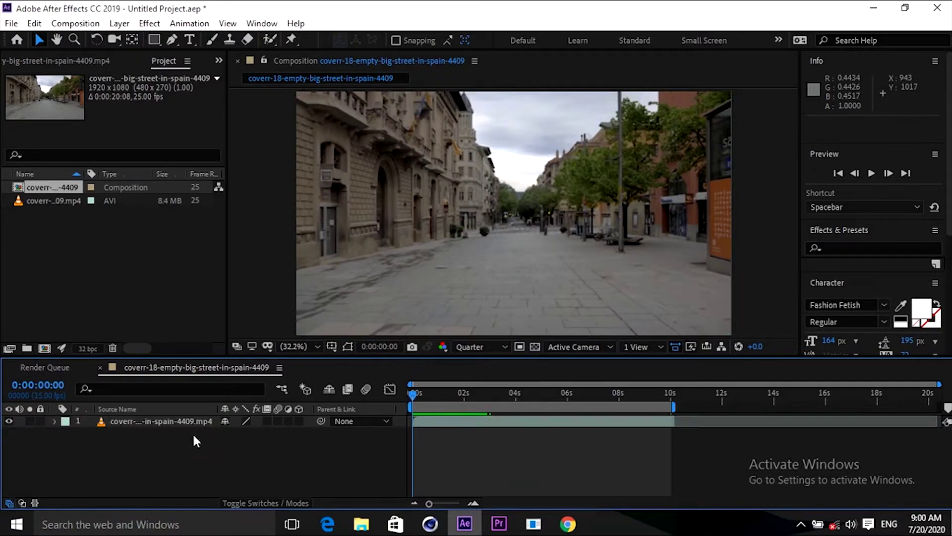
Step: Set the composition preview resolution to Full
{"action": "left_click", "coordinate": [176, 419]}
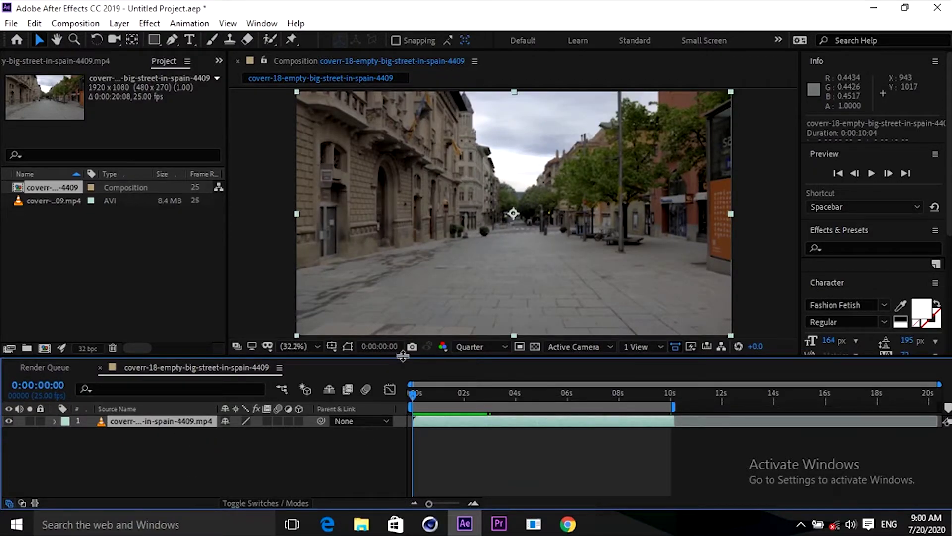
{"action": "left_click_drag", "start_coordinate": [401, 365], "coordinate": [399, 425]}
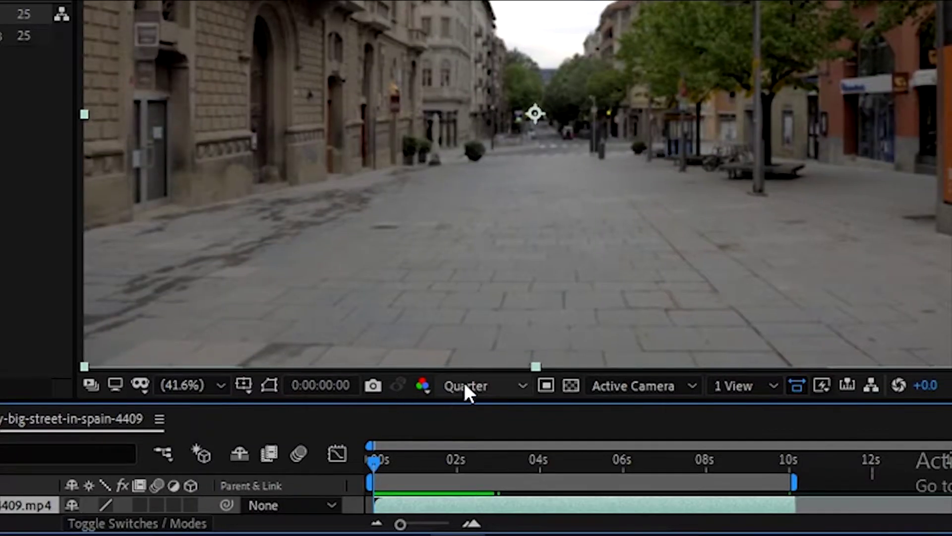
{"action": "left_click", "coordinate": [469, 412]}
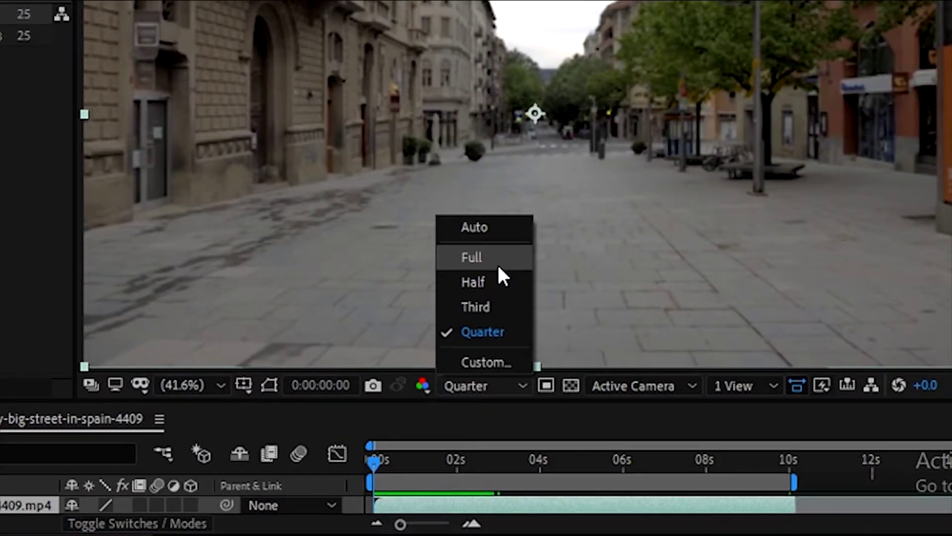
{"action": "left_click", "coordinate": [497, 263]}
Step: Apply 3D Camera Tracker to the street clip with Detailed Analysis enabled
{"action": "left_click", "coordinate": [882, 248]}
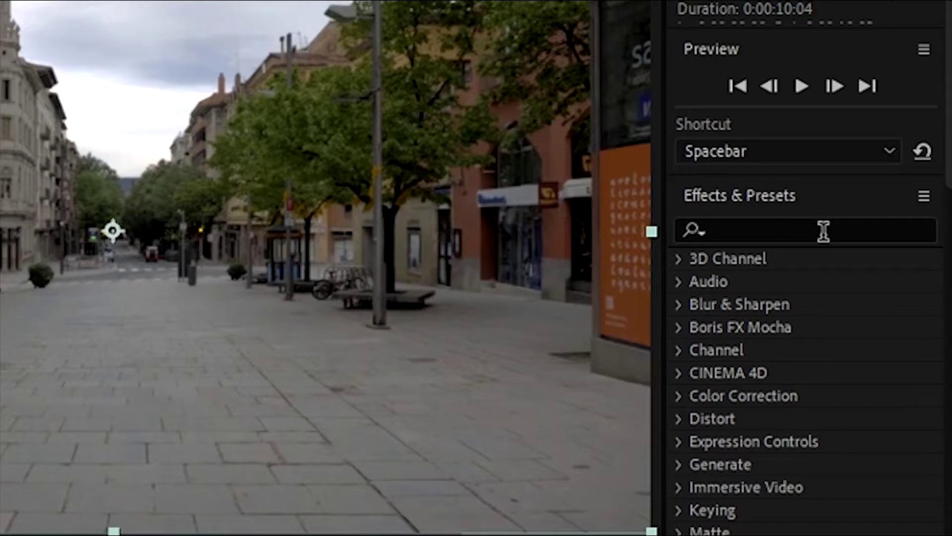
{"action": "left_click", "coordinate": [823, 230]}
{"action": "type", "text": "3d cam"}
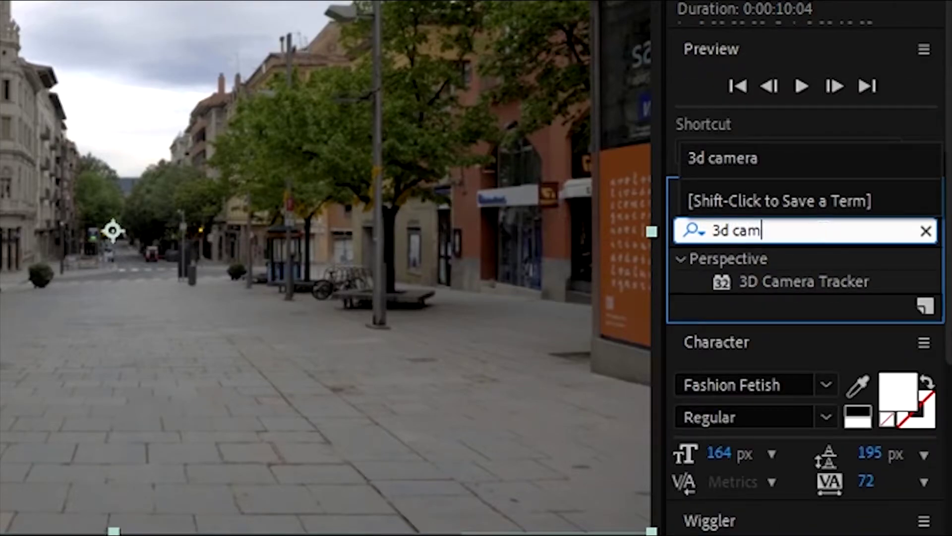
{"action": "left_click_drag", "start_coordinate": [807, 281], "coordinate": [108, 334]}
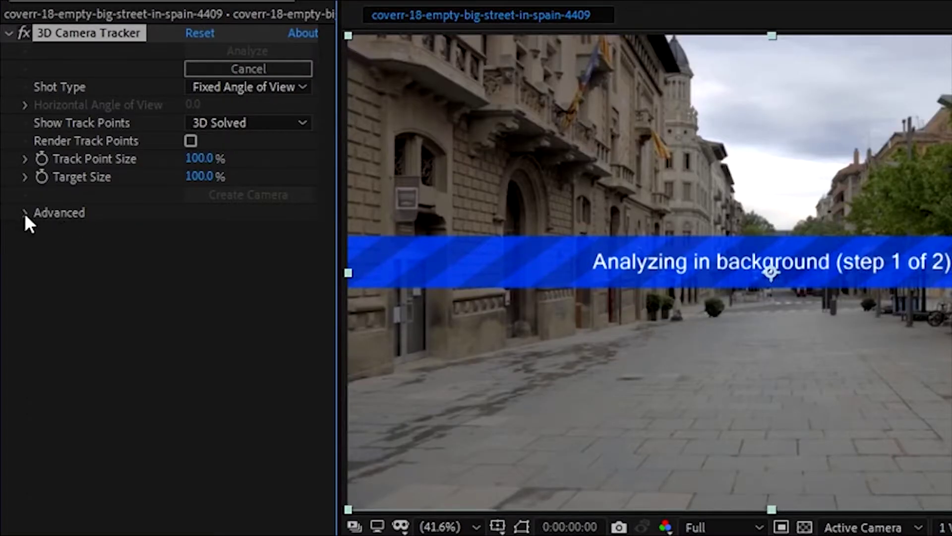
{"action": "left_click", "coordinate": [24, 213]}
{"action": "left_click", "coordinate": [192, 283]}
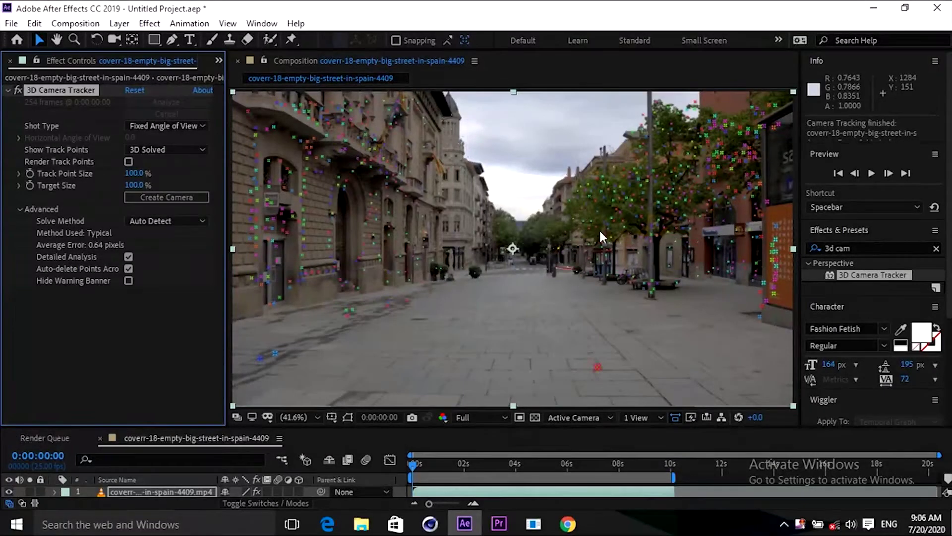
Step: Scrub through the solved track points and set preview resolution back to Quarter
{"action": "left_click_drag", "start_coordinate": [413, 469], "coordinate": [628, 469]}
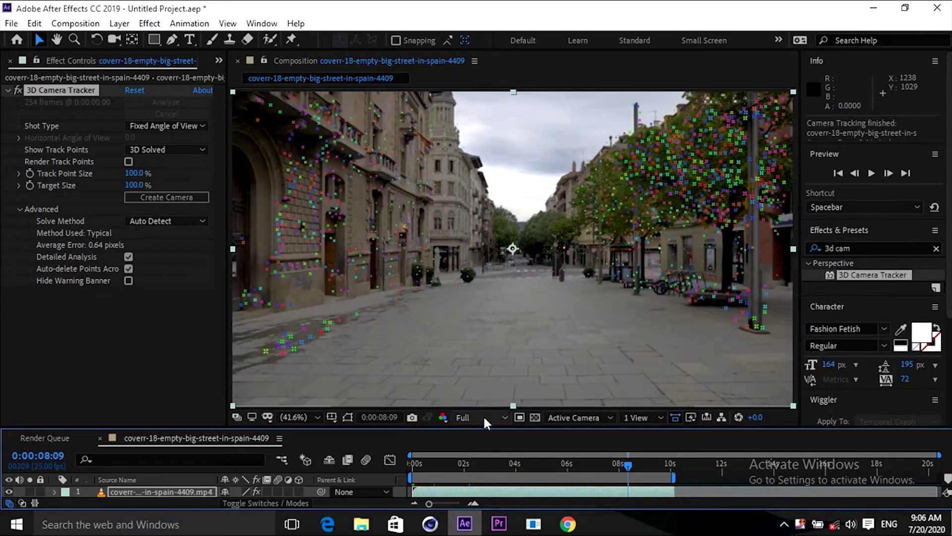
{"action": "left_click", "coordinate": [474, 415]}
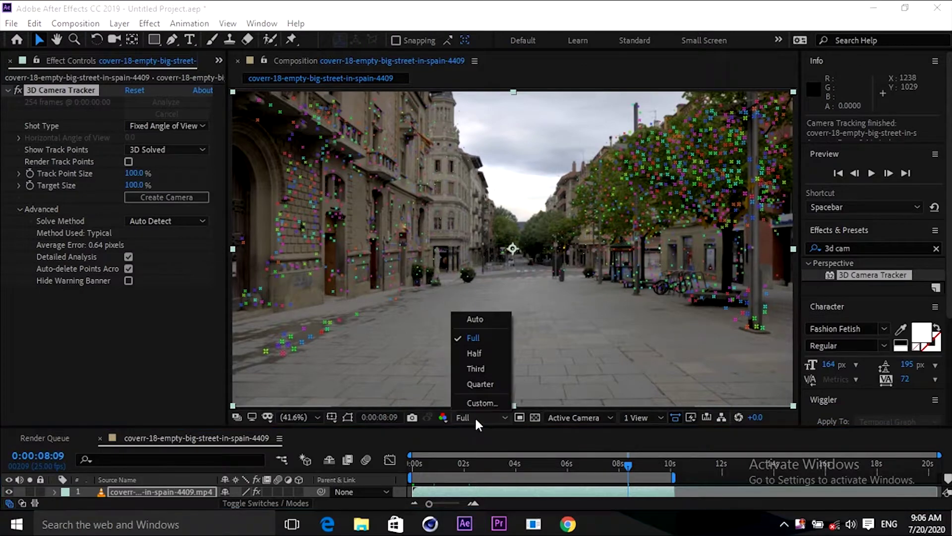
{"action": "left_click", "coordinate": [480, 384]}
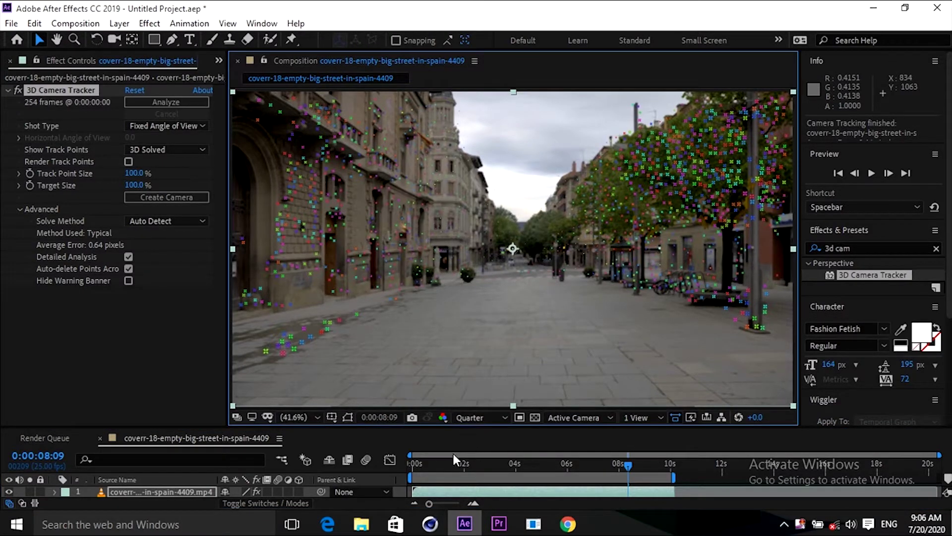
{"action": "left_click_drag", "start_coordinate": [445, 463], "coordinate": [393, 471]}
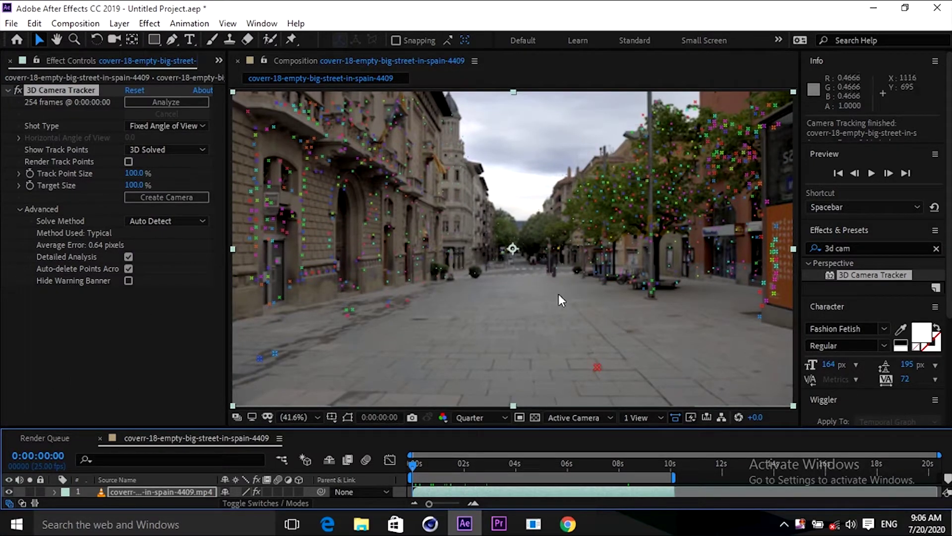
Step: At about 5 seconds, set three ground track points as ground plane and origin, then create a solid and camera
{"action": "left_click", "coordinate": [551, 464]}
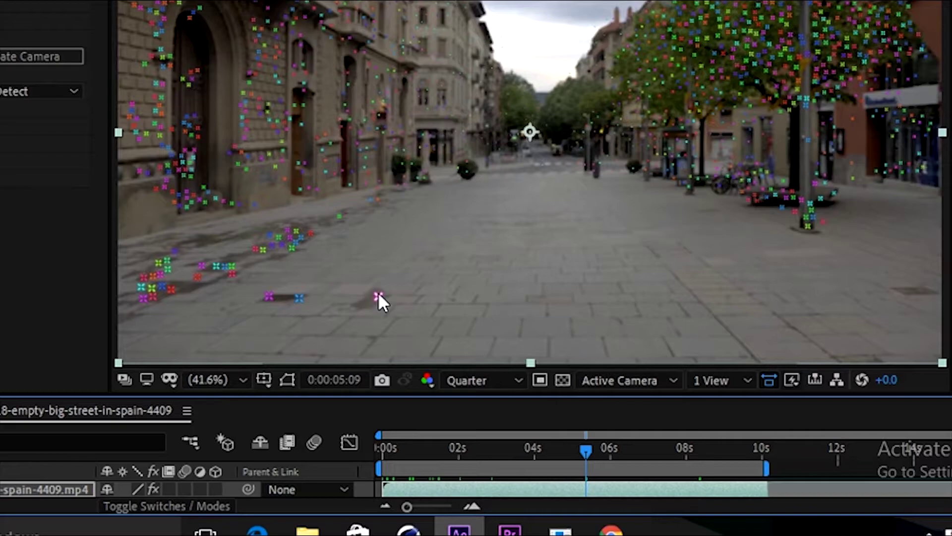
{"action": "left_click", "coordinate": [378, 296]}
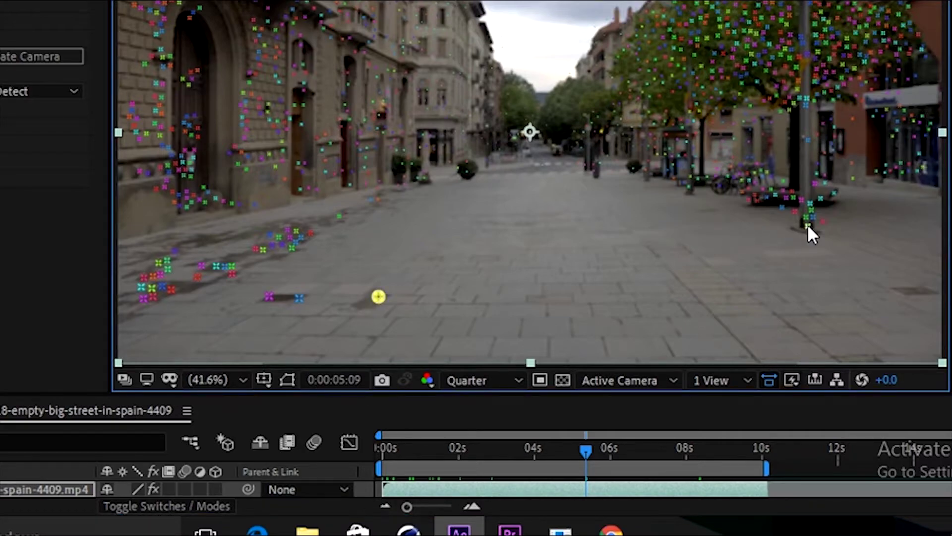
{"action": "left_click", "coordinate": [339, 216], "text": "shift"}
{"action": "right_click", "coordinate": [514, 240]}
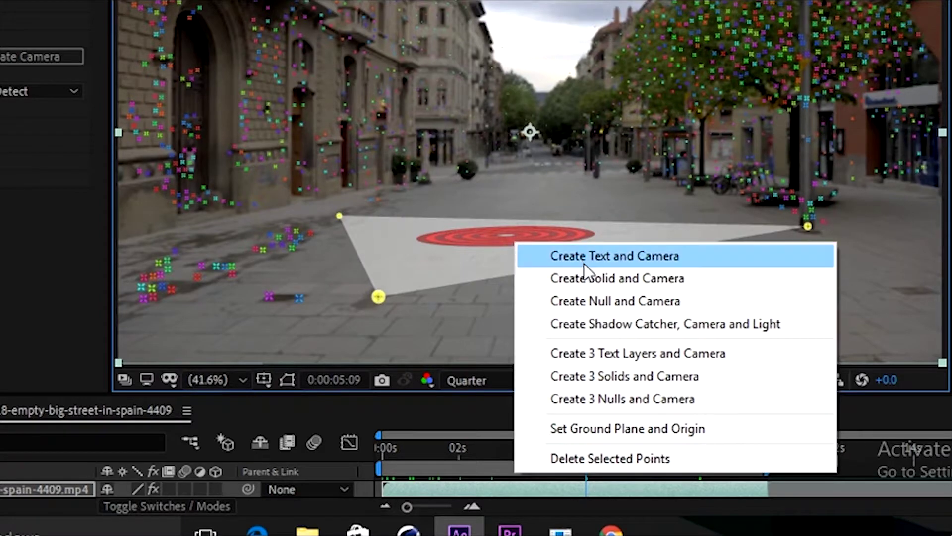
{"action": "left_click", "coordinate": [610, 427]}
{"action": "right_click", "coordinate": [501, 231]}
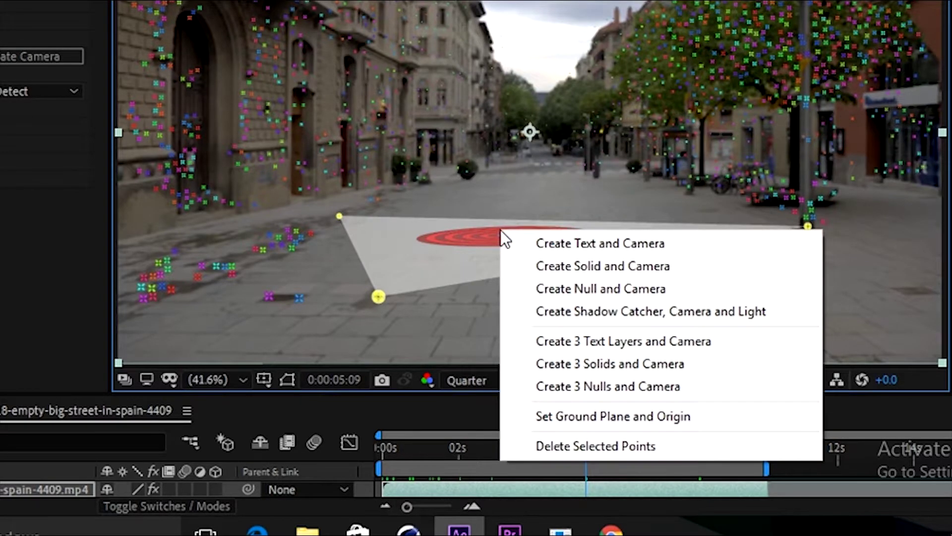
{"action": "left_click", "coordinate": [523, 263]}
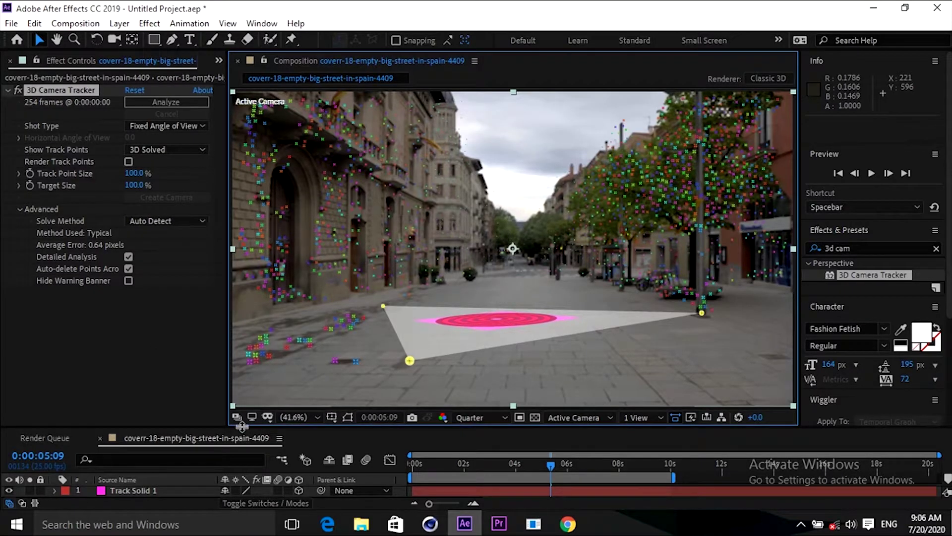
Step: Set Track Solid 1's orientation to 270°, 0°, 132° along the street
{"action": "left_click_drag", "start_coordinate": [242, 427], "coordinate": [236, 379]}
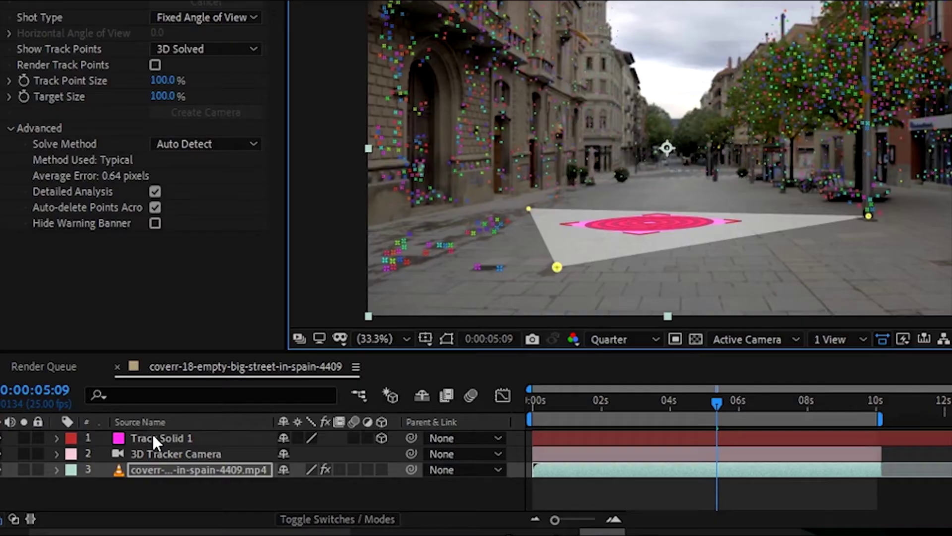
{"action": "left_click", "coordinate": [126, 441]}
{"action": "key", "text": "r"}
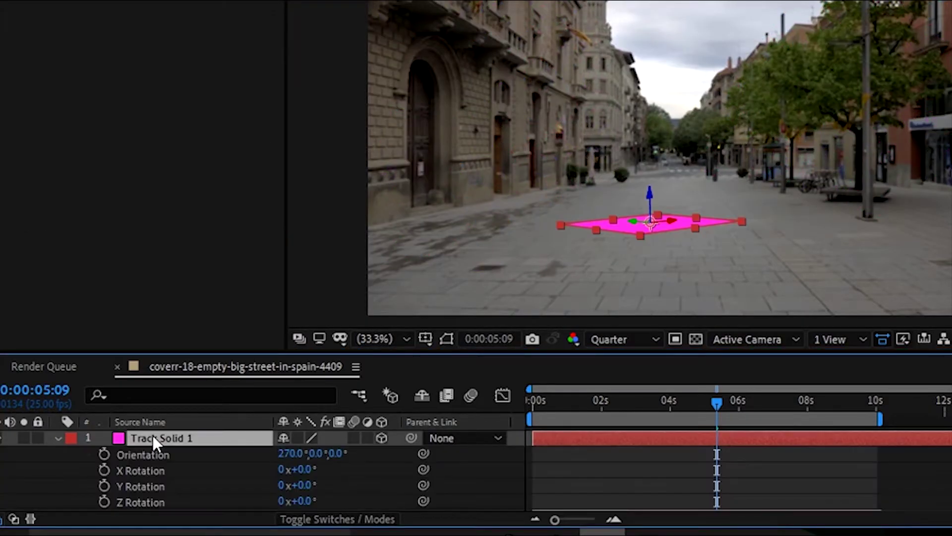
{"action": "left_click", "coordinate": [59, 438]}
{"action": "left_click", "coordinate": [60, 439]}
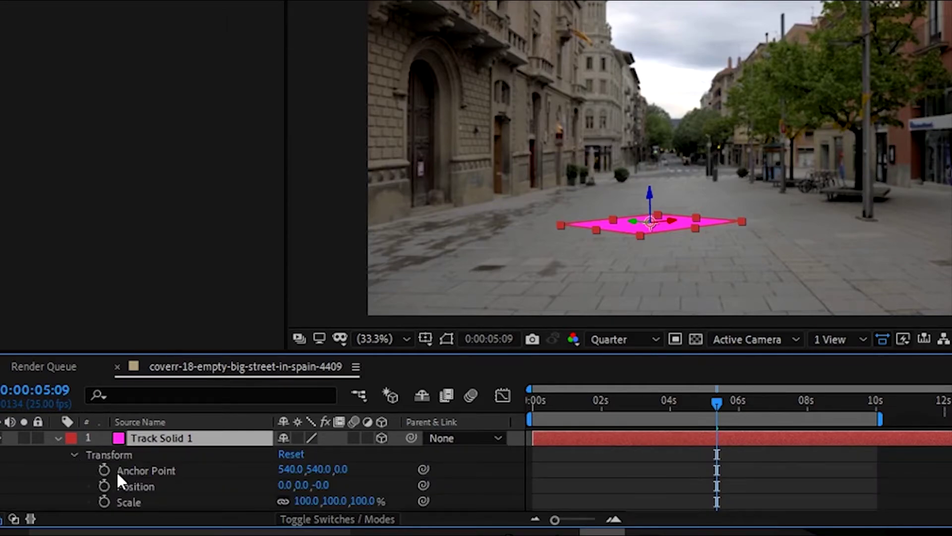
{"action": "scroll", "coordinate": [248, 472], "scroll_direction": "down", "scroll_amount": 3}
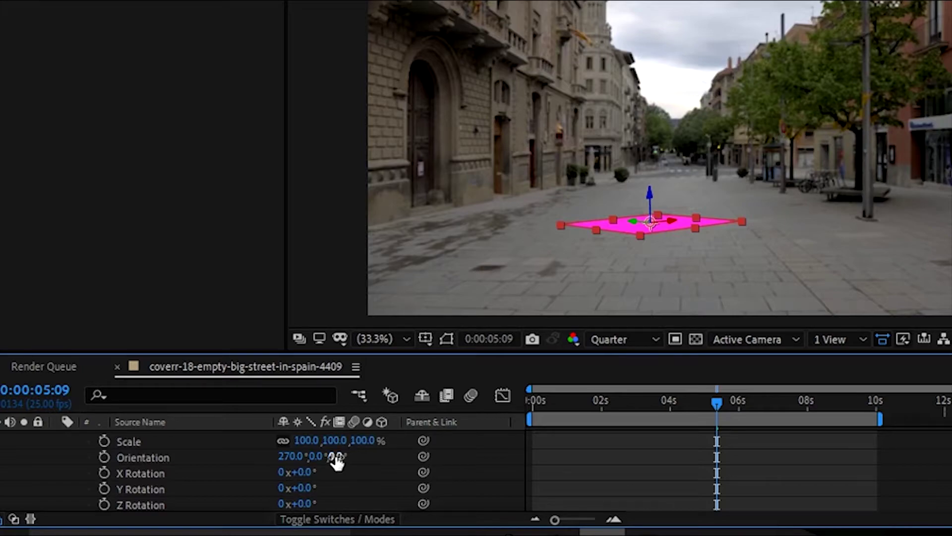
{"action": "left_click_drag", "start_coordinate": [334, 455], "coordinate": [472, 468]}
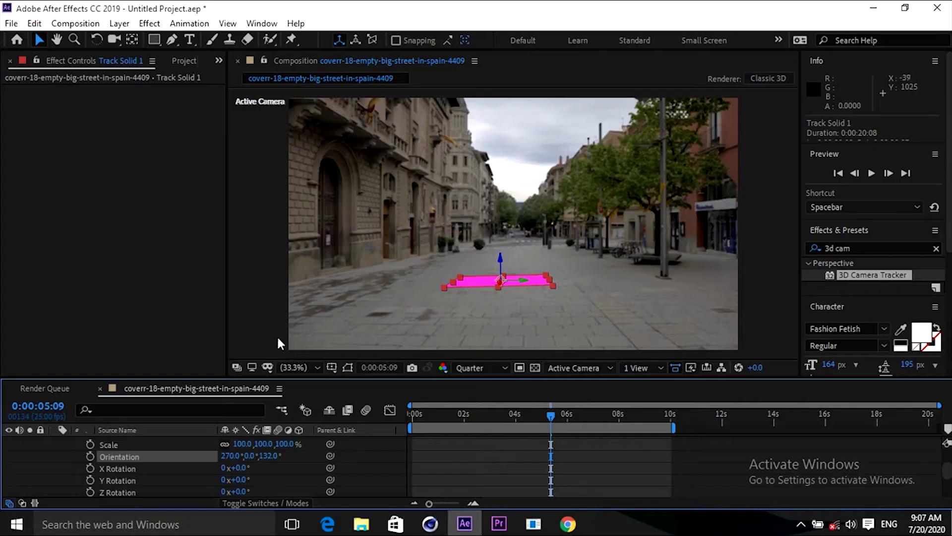
{"action": "left_click", "coordinate": [342, 300]}
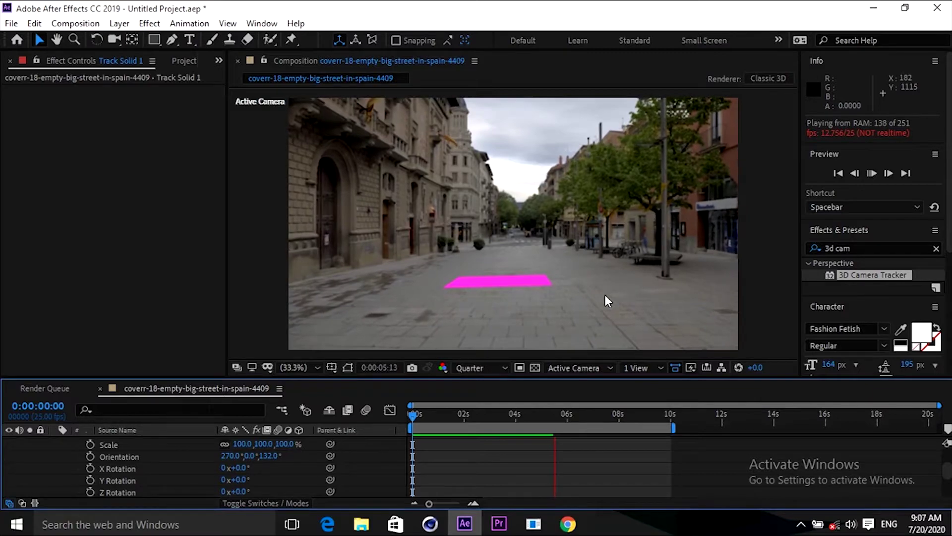
Step: Create tracked solids on the left building wall and the right building
{"action": "key", "text": "space"}
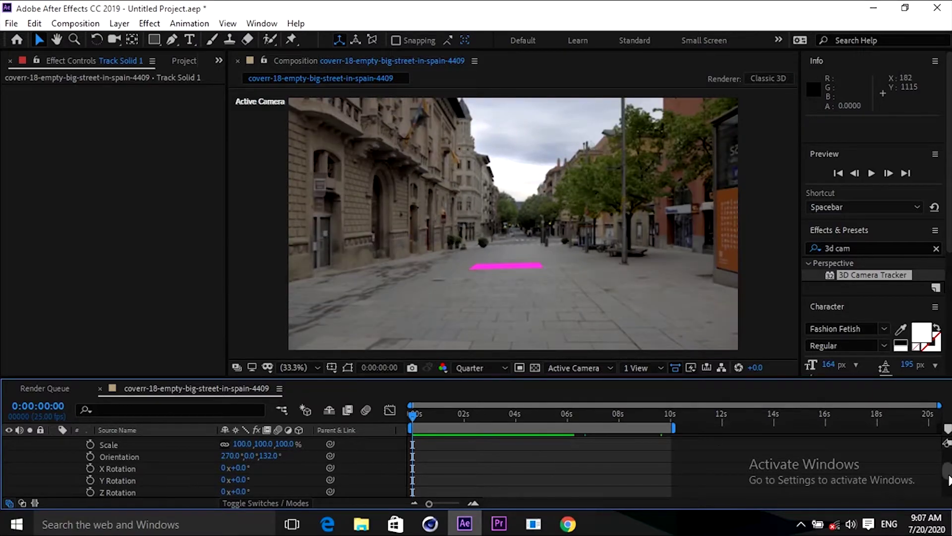
{"action": "left_click_drag", "start_coordinate": [947, 471], "coordinate": [947, 443]}
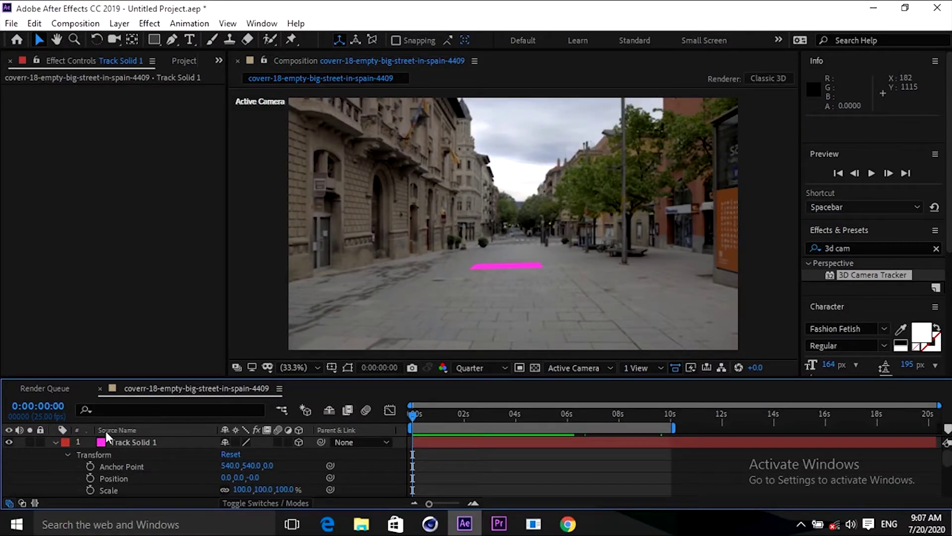
{"action": "left_click", "coordinate": [55, 443]}
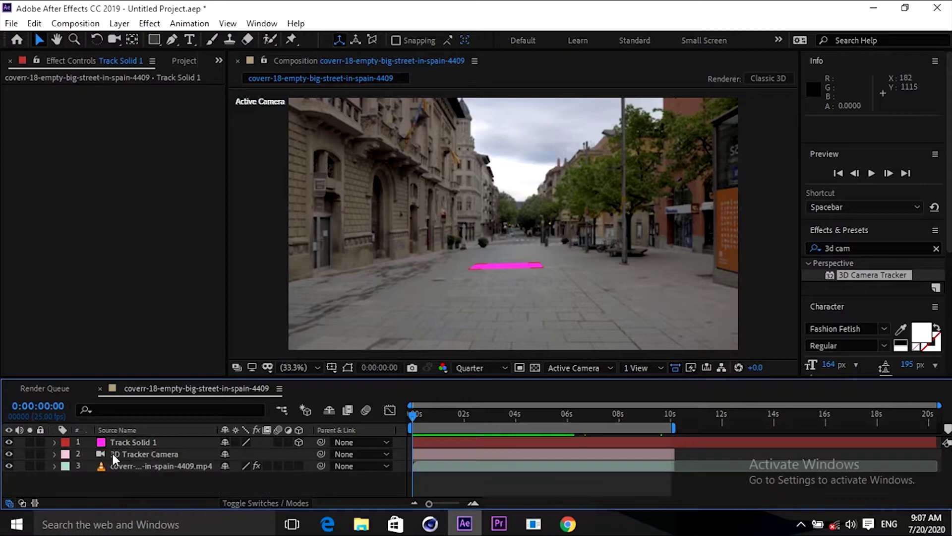
{"action": "left_click", "coordinate": [149, 464]}
{"action": "left_click", "coordinate": [63, 92]}
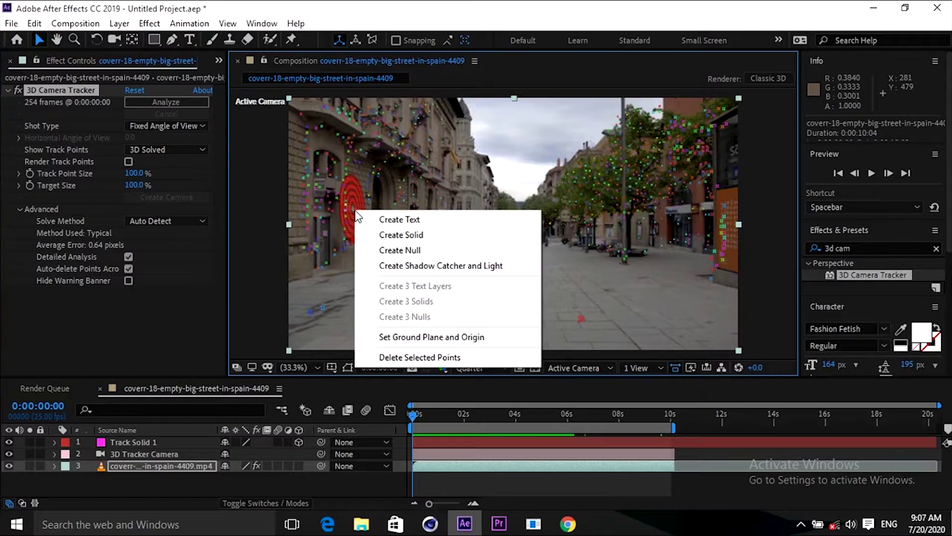
{"action": "left_click", "coordinate": [386, 234]}
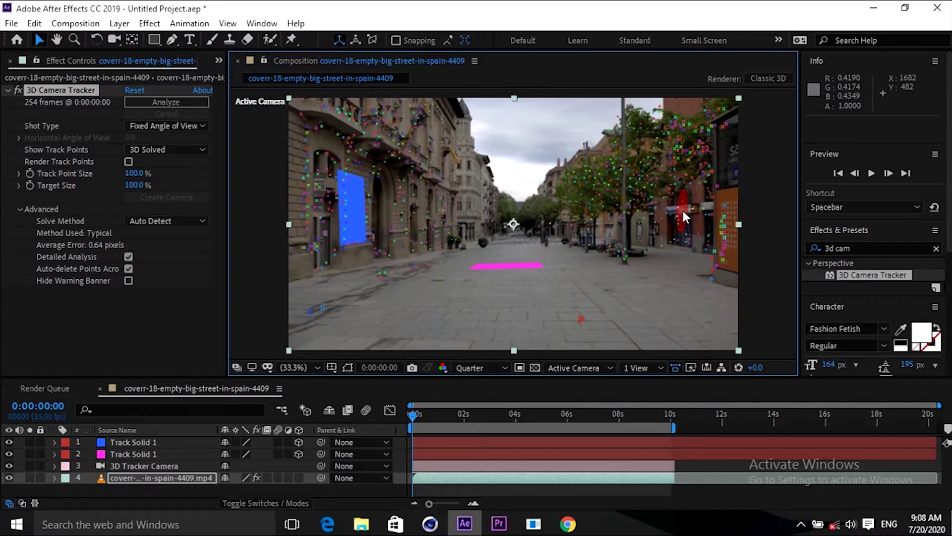
{"action": "right_click", "coordinate": [682, 208]}
{"action": "left_click", "coordinate": [702, 234]}
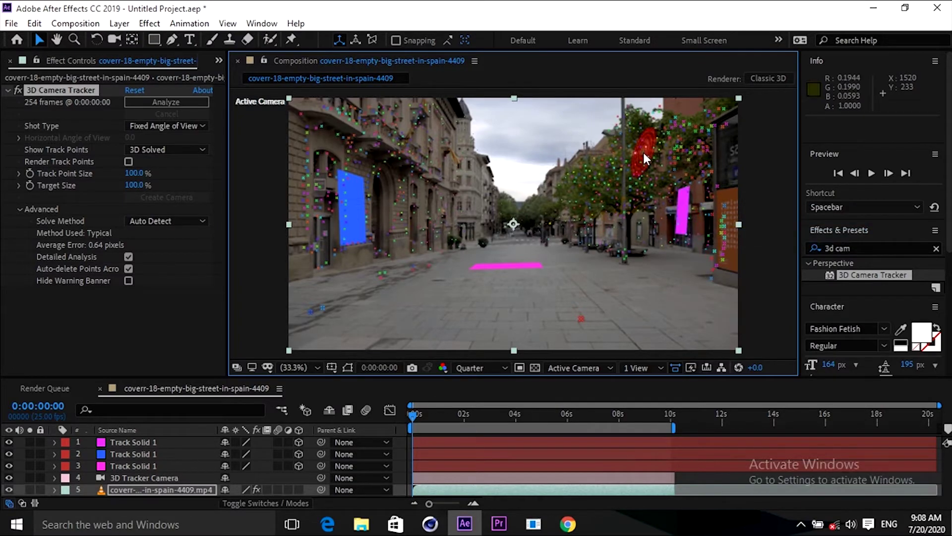
Step: Add tracked solids on the tree, the left wall and one more target, checking them over time
{"action": "right_click", "coordinate": [644, 153]}
{"action": "left_click", "coordinate": [664, 179]}
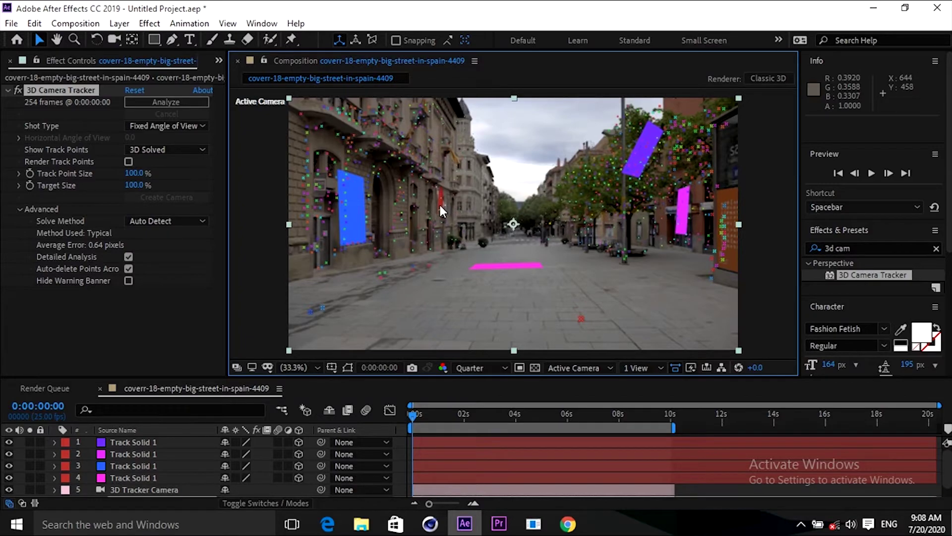
{"action": "right_click", "coordinate": [440, 205]}
{"action": "left_click", "coordinate": [452, 226]}
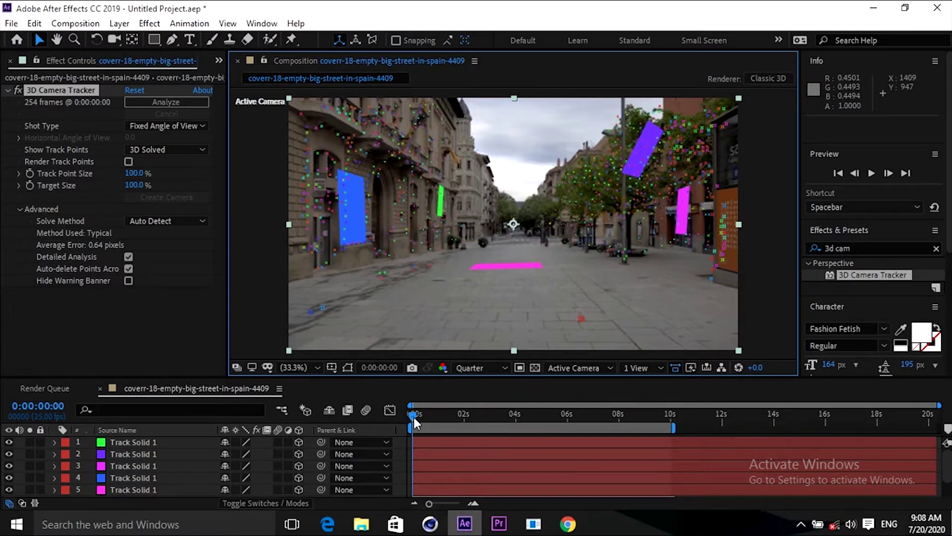
{"action": "left_click_drag", "start_coordinate": [414, 418], "coordinate": [674, 420]}
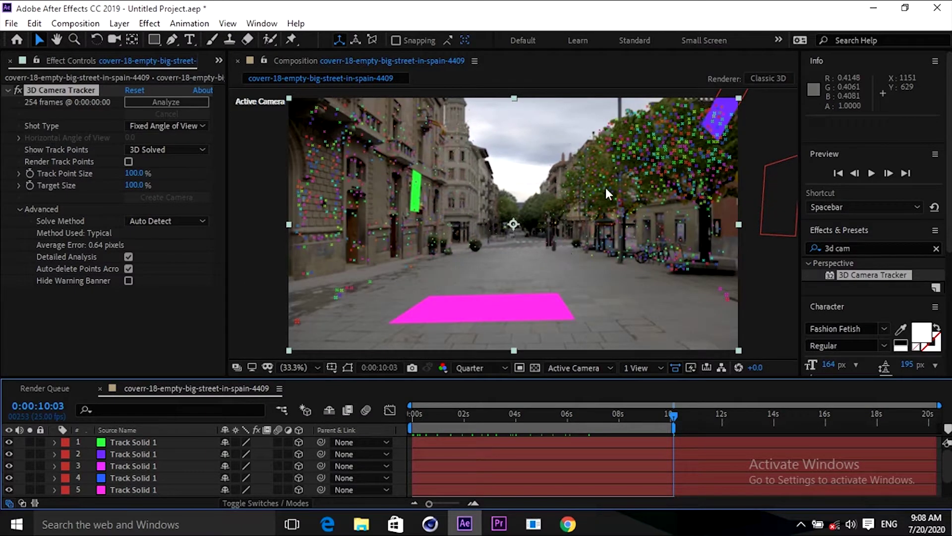
{"action": "right_click", "coordinate": [420, 233]}
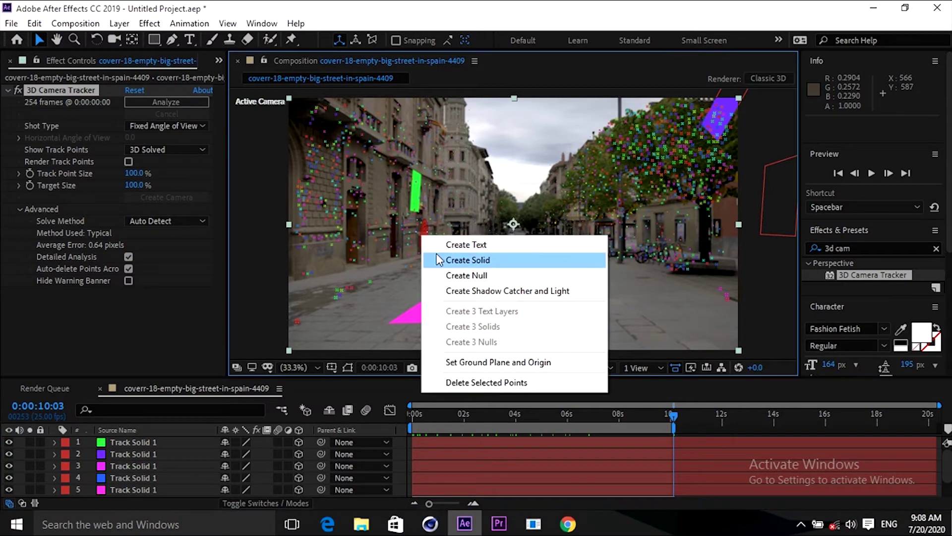
{"action": "left_click", "coordinate": [439, 258]}
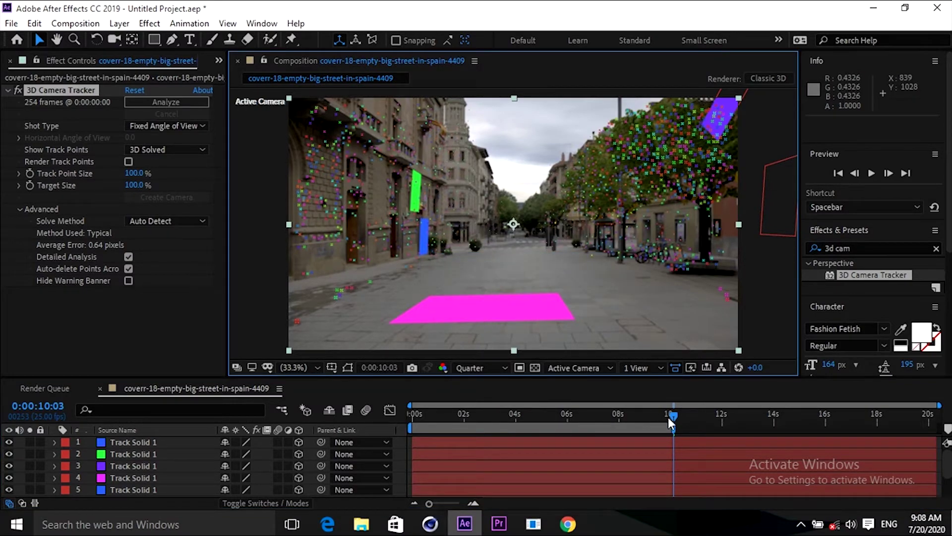
{"action": "left_click_drag", "start_coordinate": [671, 416], "coordinate": [430, 419]}
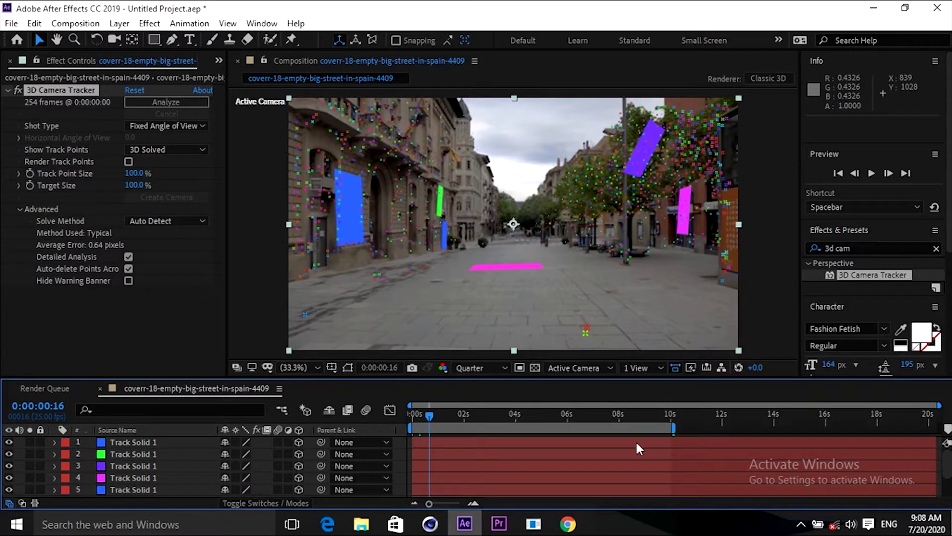
Step: Delete the five extra test track solid layers
{"action": "left_click_drag", "start_coordinate": [630, 349], "coordinate": [628, 344]}
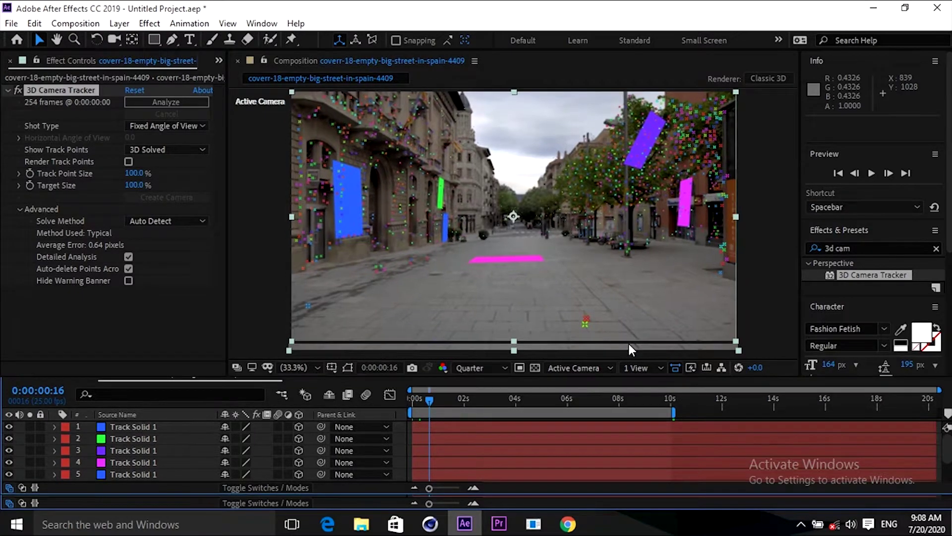
{"action": "left_click", "coordinate": [145, 424]}
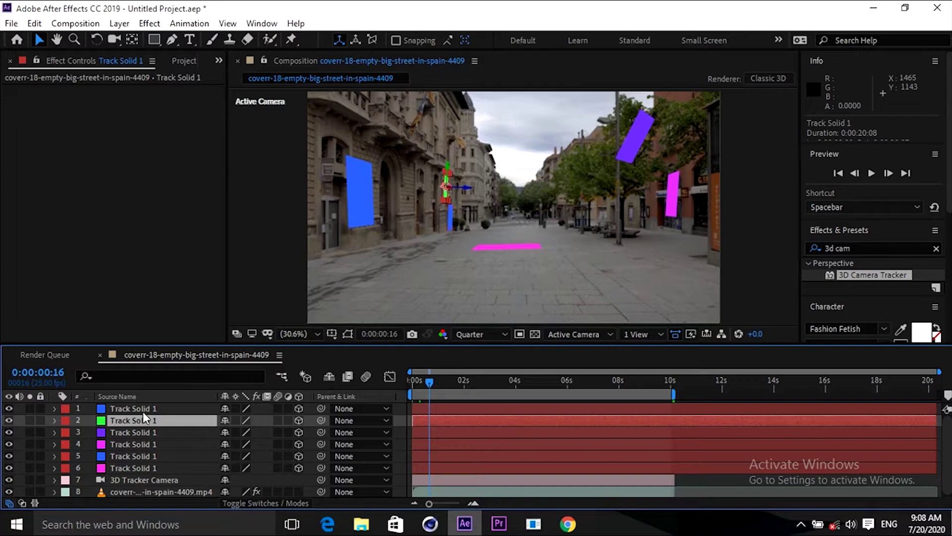
{"action": "left_click", "coordinate": [142, 408]}
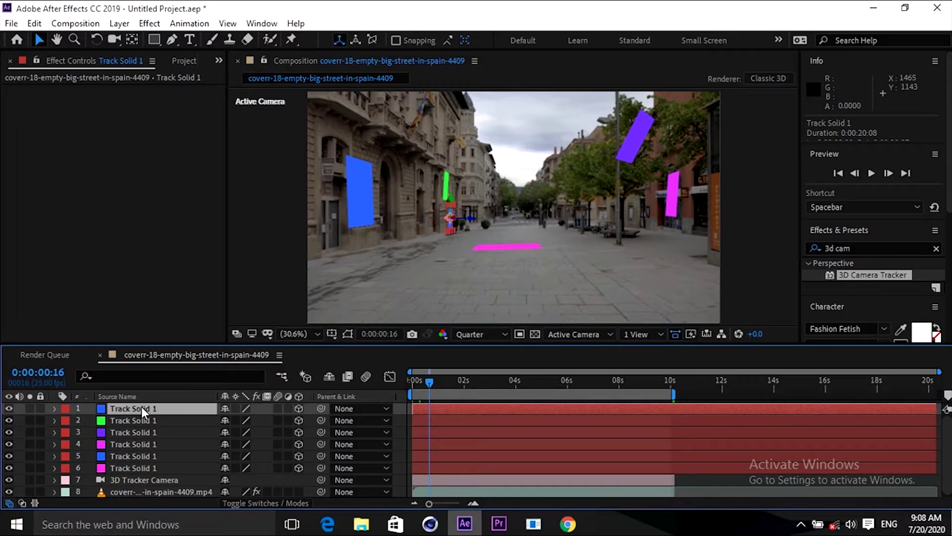
{"action": "left_click", "coordinate": [143, 453], "text": "shift"}
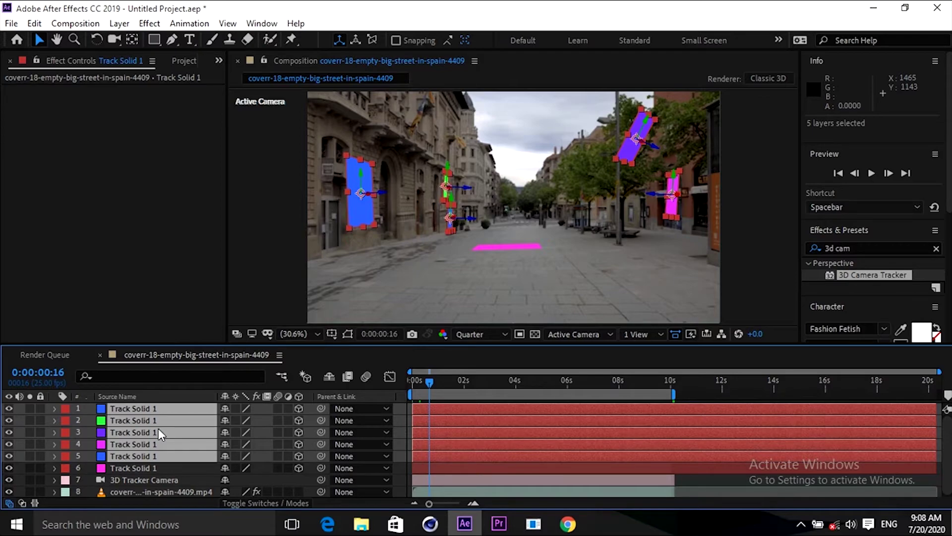
{"action": "key", "text": "Delete"}
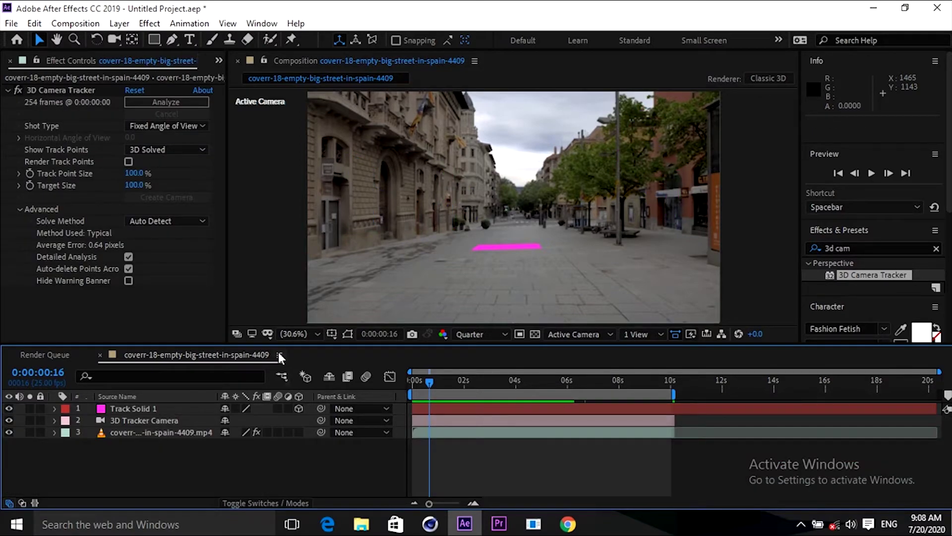
Step: Select the magenta Track Solid 1 and show only its Position property
{"action": "left_click_drag", "start_coordinate": [276, 342], "coordinate": [263, 392]}
{"action": "left_click", "coordinate": [133, 455]}
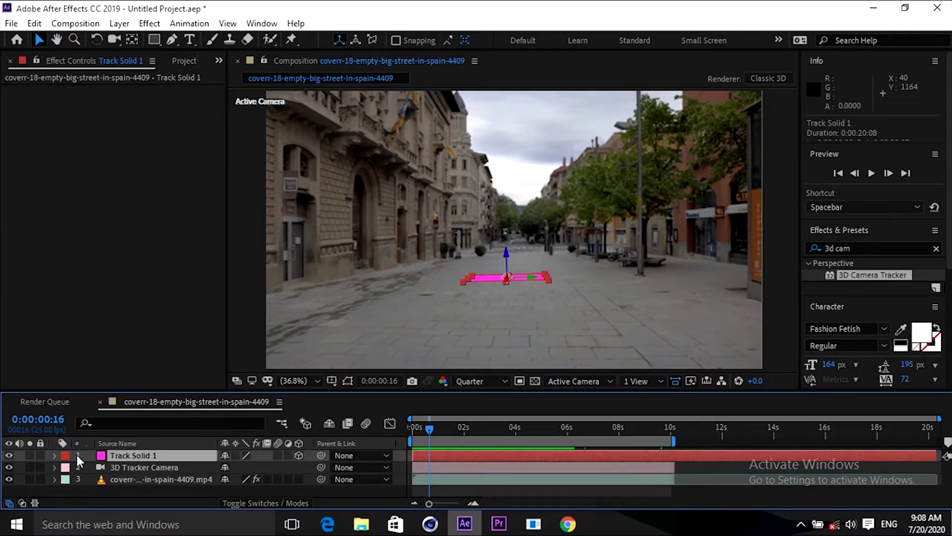
{"action": "left_click", "coordinate": [54, 456]}
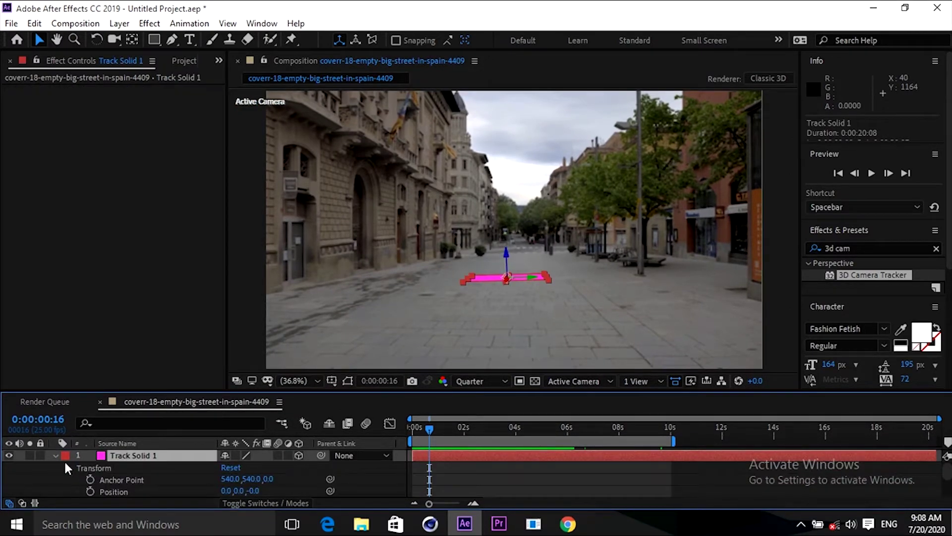
{"action": "left_click", "coordinate": [55, 455]}
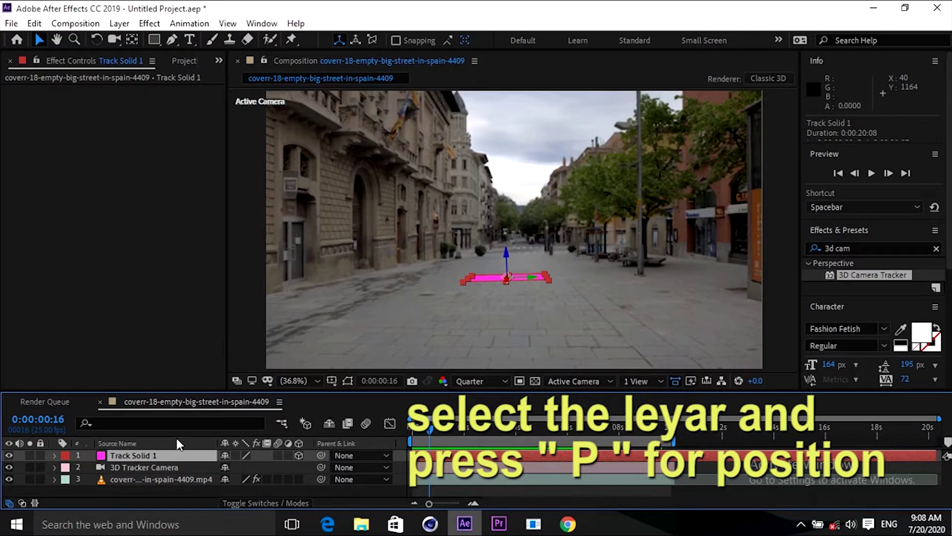
{"action": "key", "text": "p"}
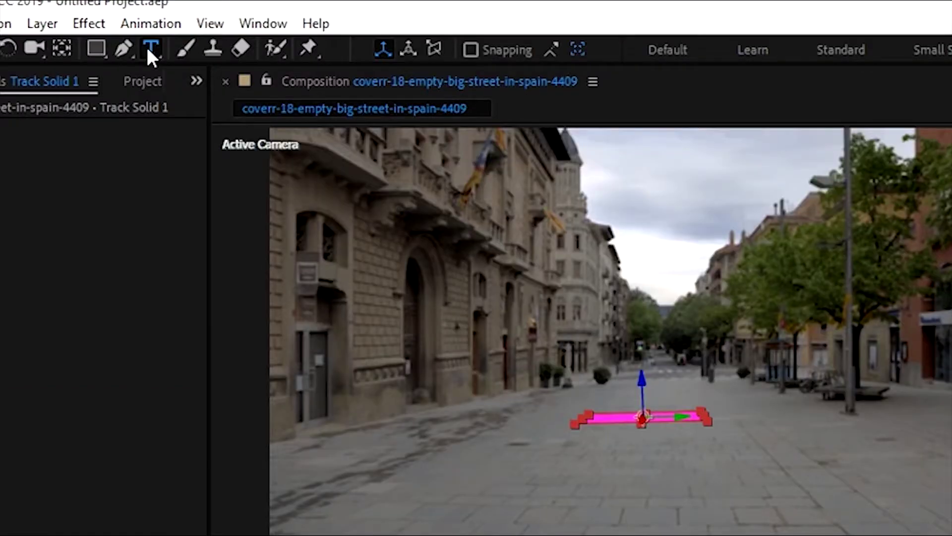
Step: Create a '3D TRACKING' text layer in the composition viewer
{"action": "left_click", "coordinate": [149, 48]}
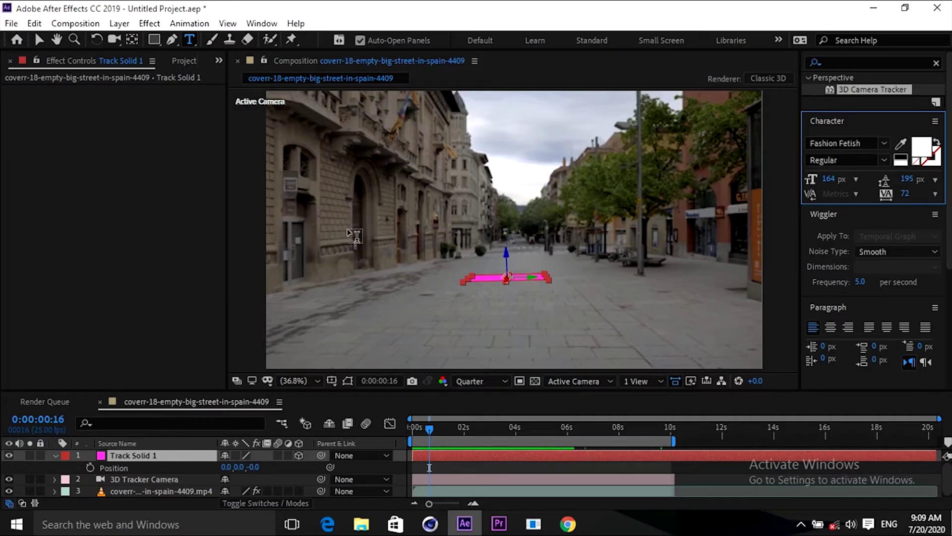
{"action": "left_click", "coordinate": [353, 233]}
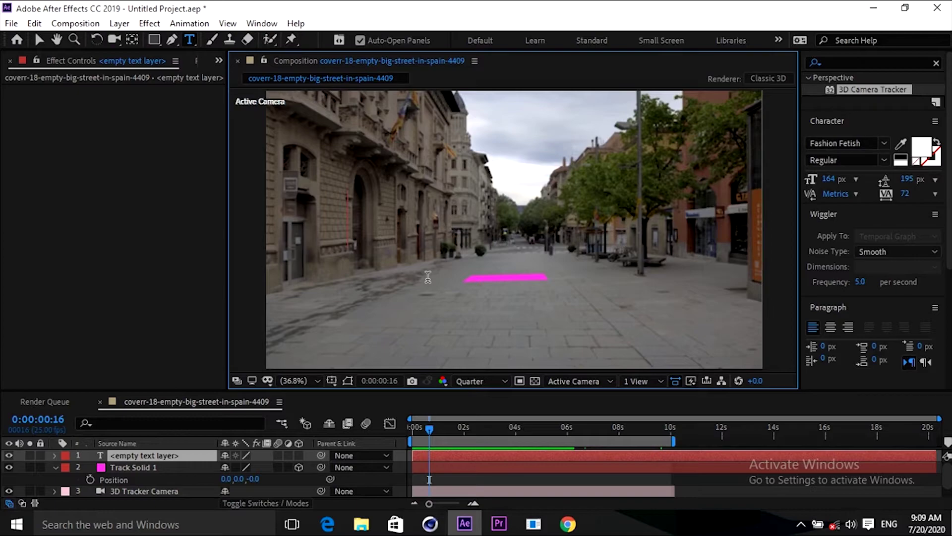
{"action": "type", "text": "3D"}
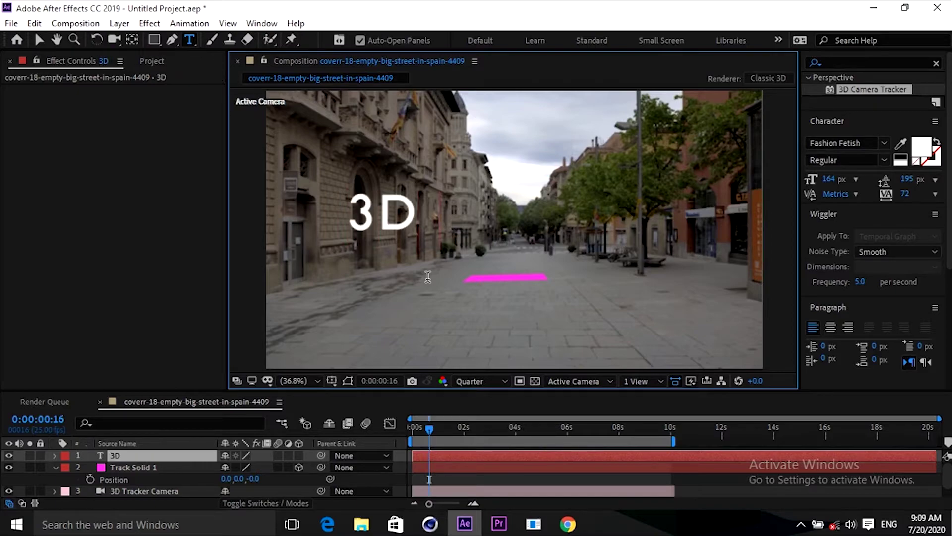
{"action": "type", "text": " TRA"}
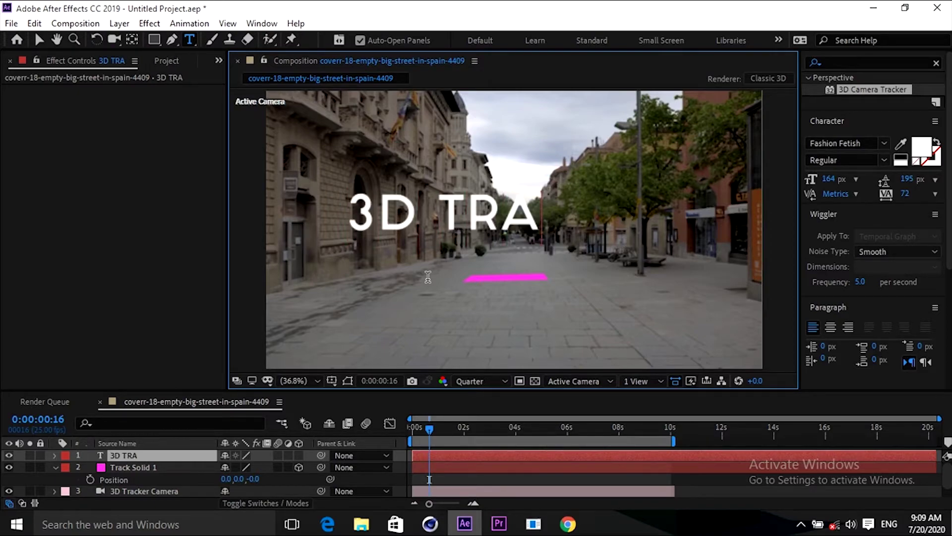
{"action": "type", "text": "CKING"}
{"action": "key", "text": "ctrl+a"}
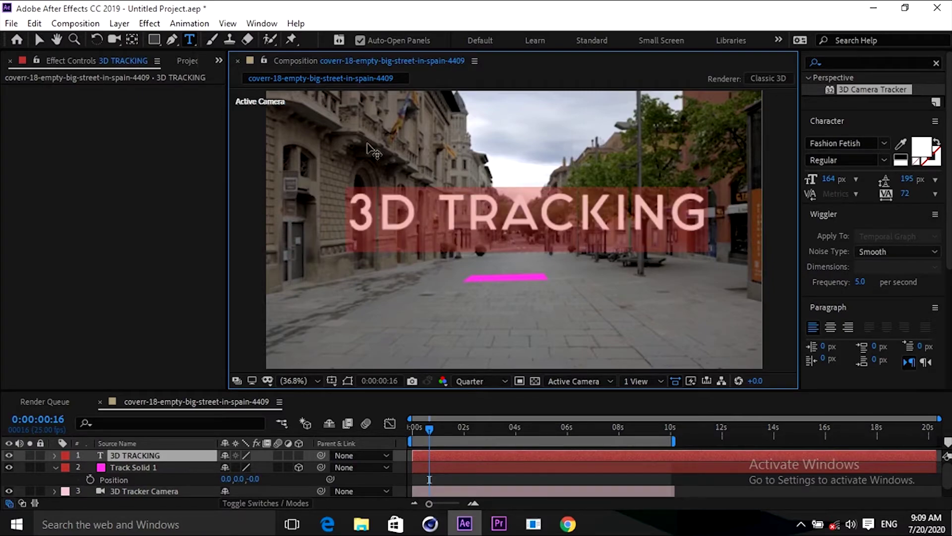
Step: Move the 3D TRACKING text down toward the pink track solid
{"action": "left_click", "coordinate": [39, 39]}
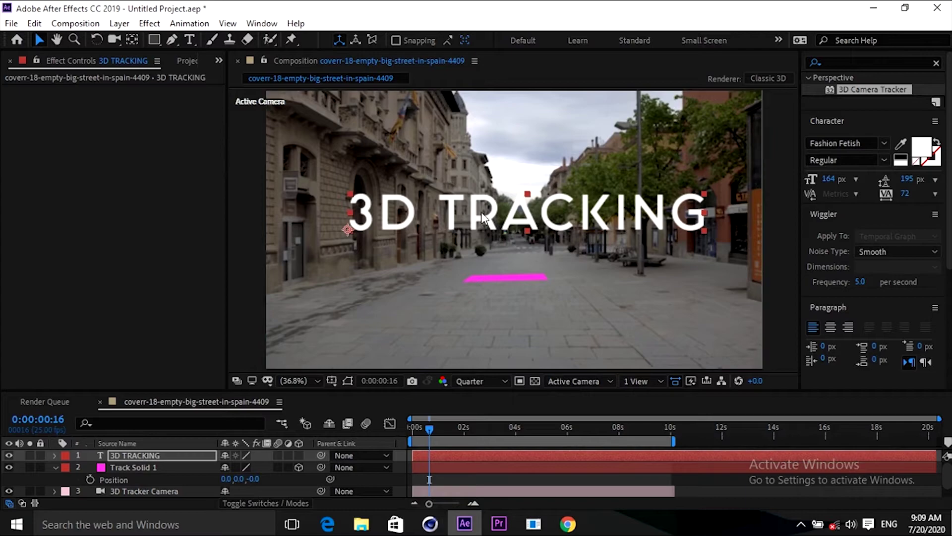
{"action": "left_click", "coordinate": [466, 243]}
{"action": "left_click_drag", "start_coordinate": [466, 243], "coordinate": [463, 257]}
{"action": "key", "text": "Caps_Lock"}
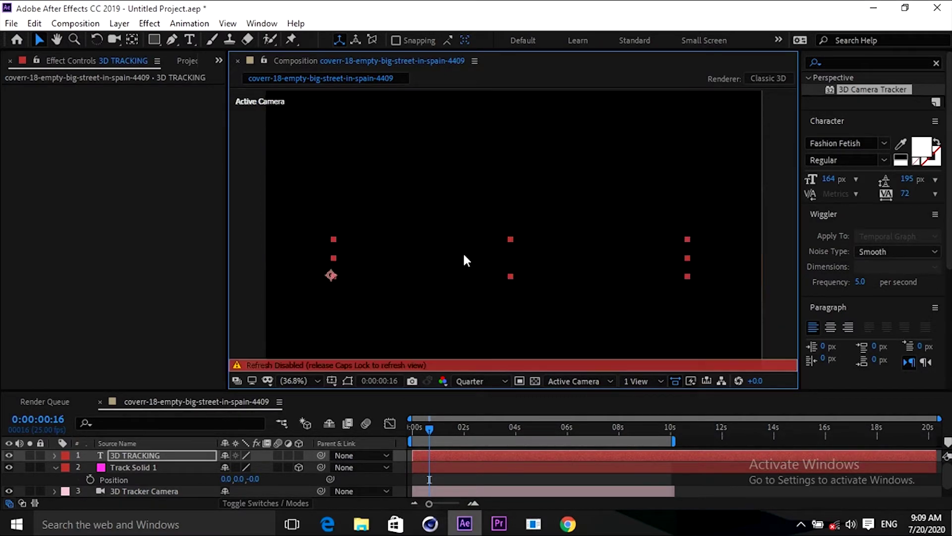
{"action": "key", "text": "Caps_Lock"}
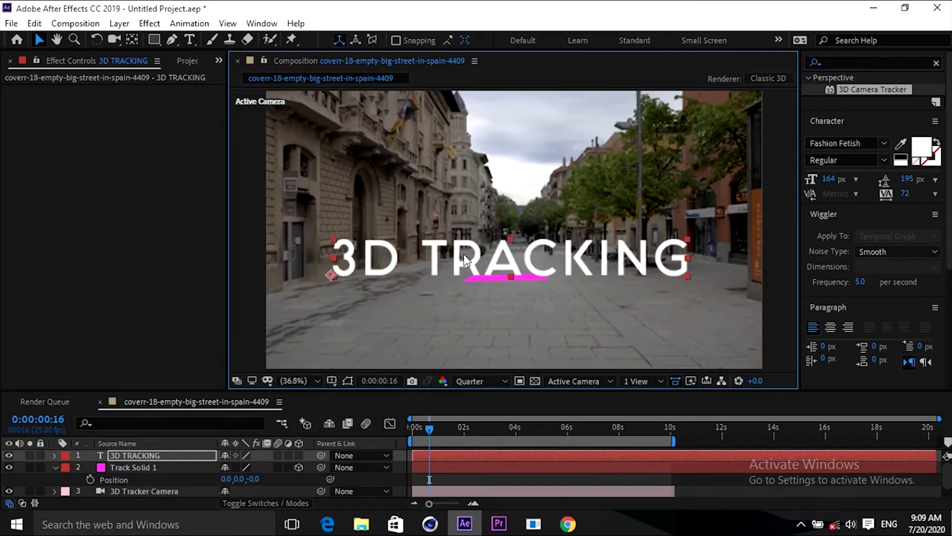
{"action": "left_click", "coordinate": [55, 467]}
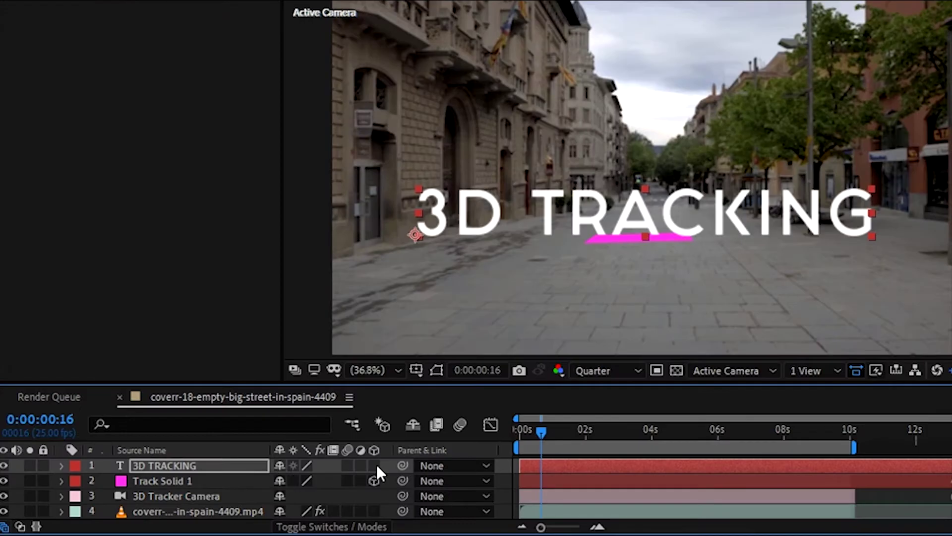
Step: Make the 3D TRACKING text a 3D layer with orientation 0°, 29°, 2°
{"action": "left_click", "coordinate": [374, 465]}
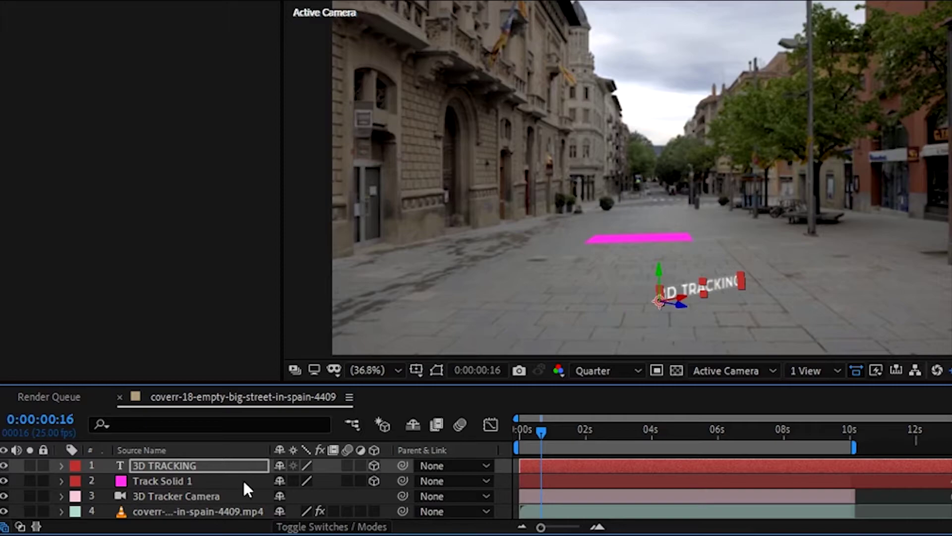
{"action": "left_click", "coordinate": [176, 465]}
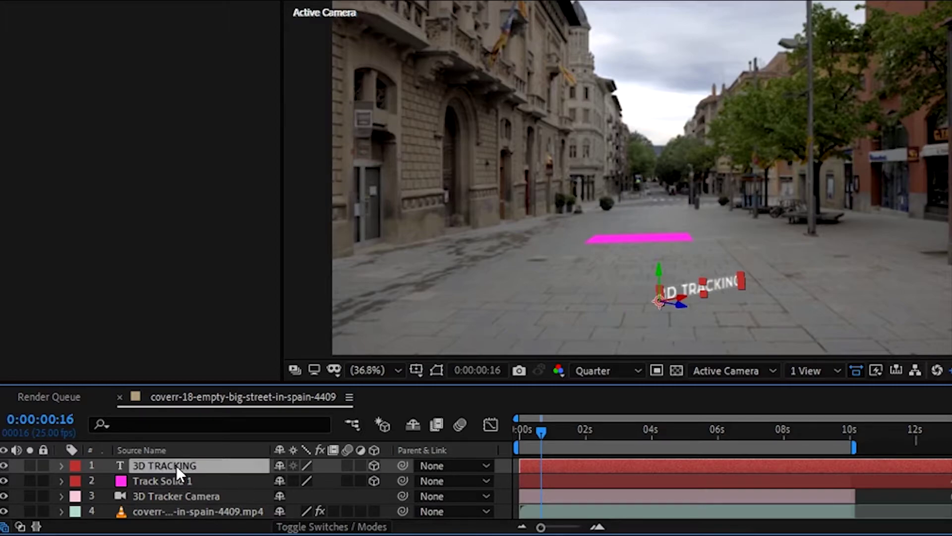
{"action": "key", "text": "r"}
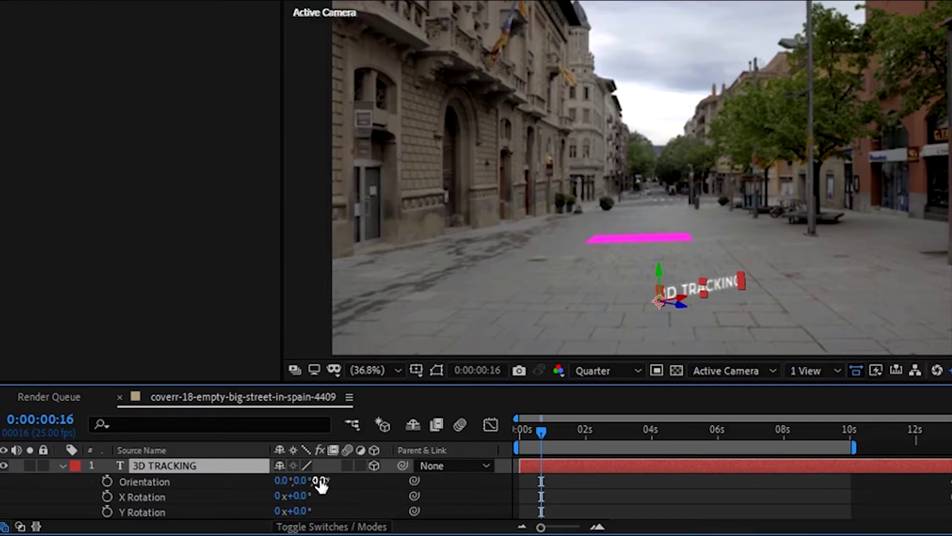
{"action": "left_click_drag", "start_coordinate": [319, 481], "coordinate": [322, 486]}
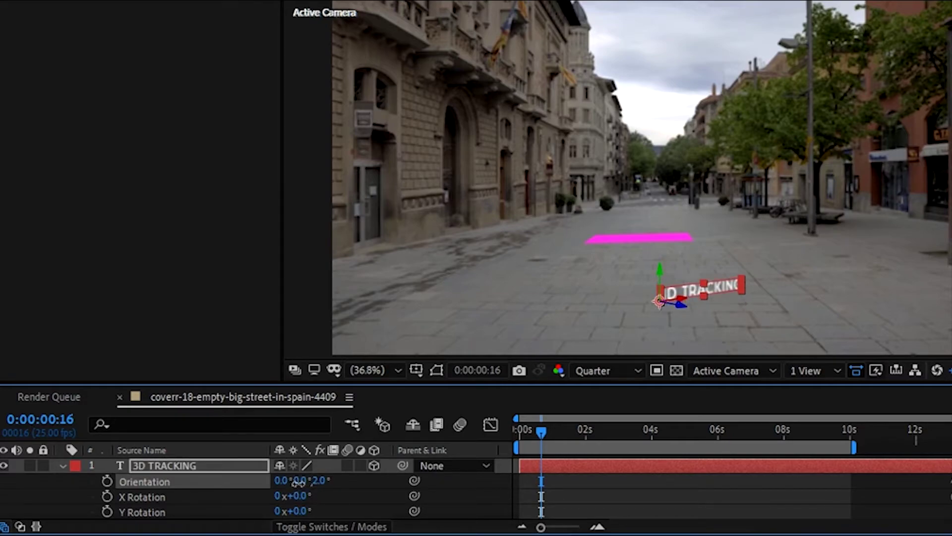
{"action": "left_click_drag", "start_coordinate": [299, 481], "coordinate": [323, 481]}
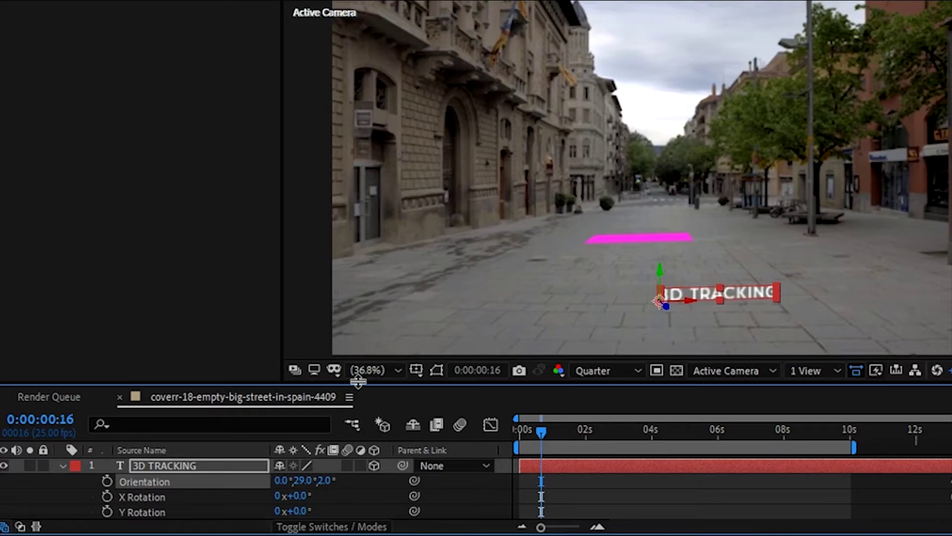
{"action": "left_click_drag", "start_coordinate": [356, 383], "coordinate": [351, 307]}
Step: Link the 3D TRACKING text's Position to Track Solid 1's Position, seating it at 0, 0, 0
{"action": "left_click", "coordinate": [181, 466]}
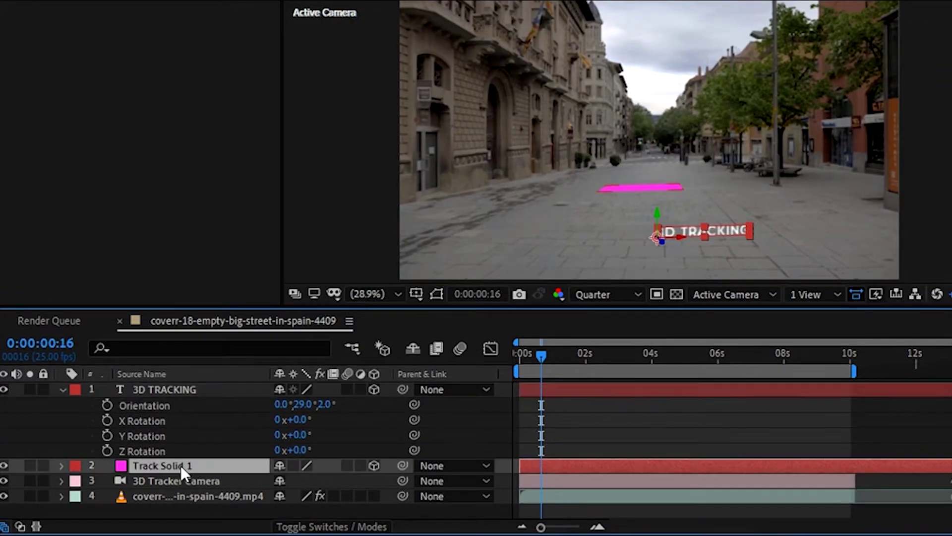
{"action": "key", "text": "p"}
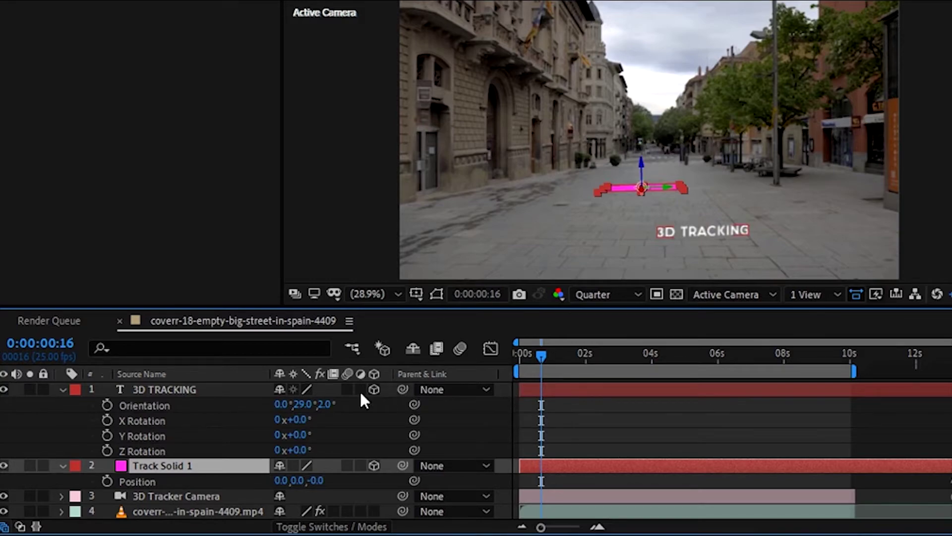
{"action": "left_click", "coordinate": [217, 390]}
{"action": "key", "text": "p"}
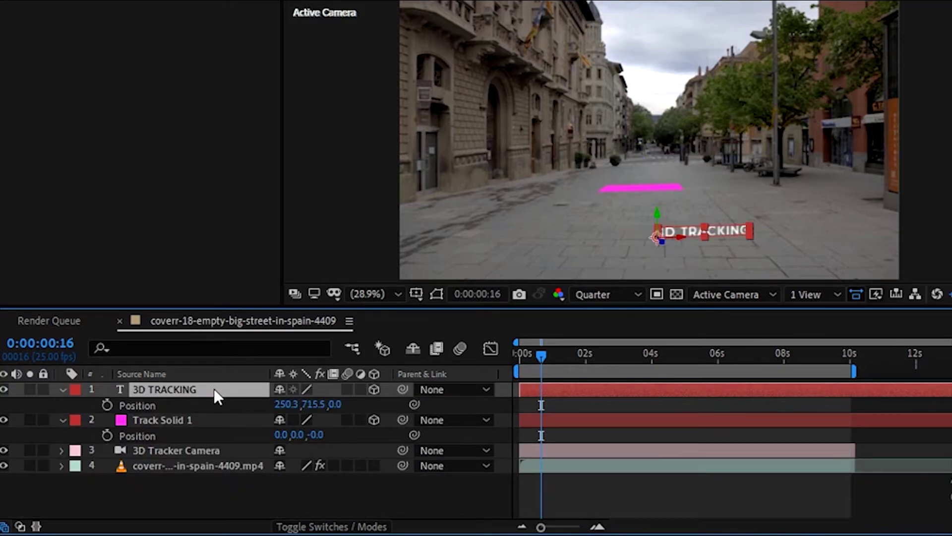
{"action": "left_click_drag", "start_coordinate": [415, 404], "coordinate": [165, 434]}
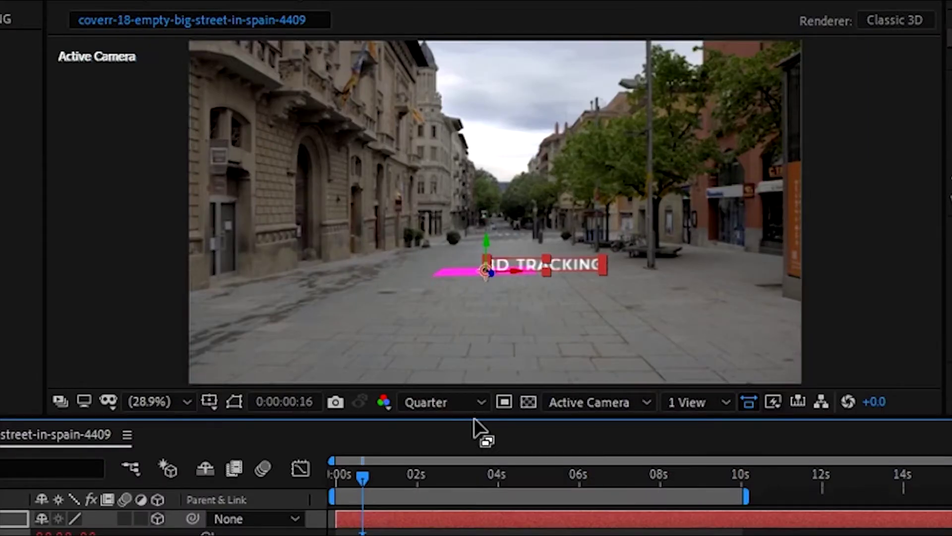
Step: Hide the pink Track Solid 1 and preview the tracked text from the start
{"action": "left_click_drag", "start_coordinate": [476, 418], "coordinate": [486, 516]}
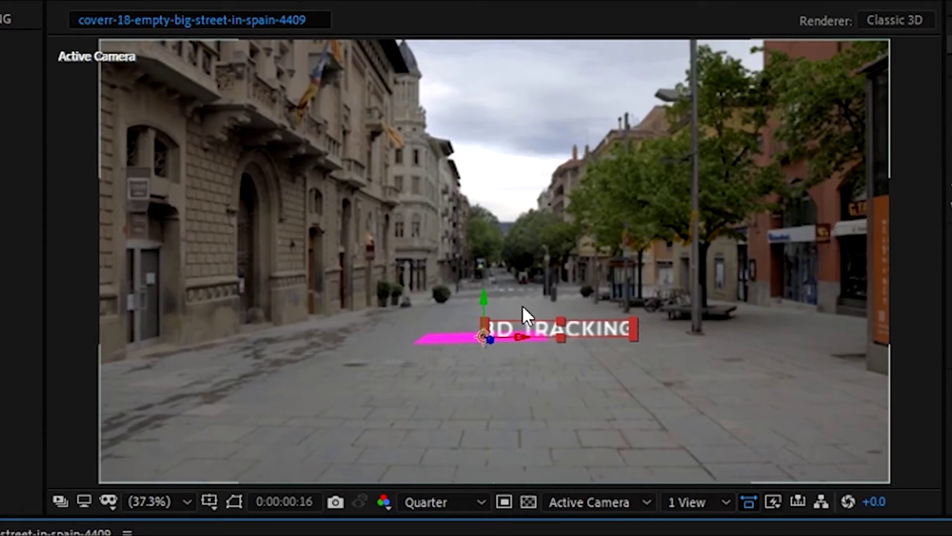
{"action": "left_click_drag", "start_coordinate": [532, 516], "coordinate": [526, 462]}
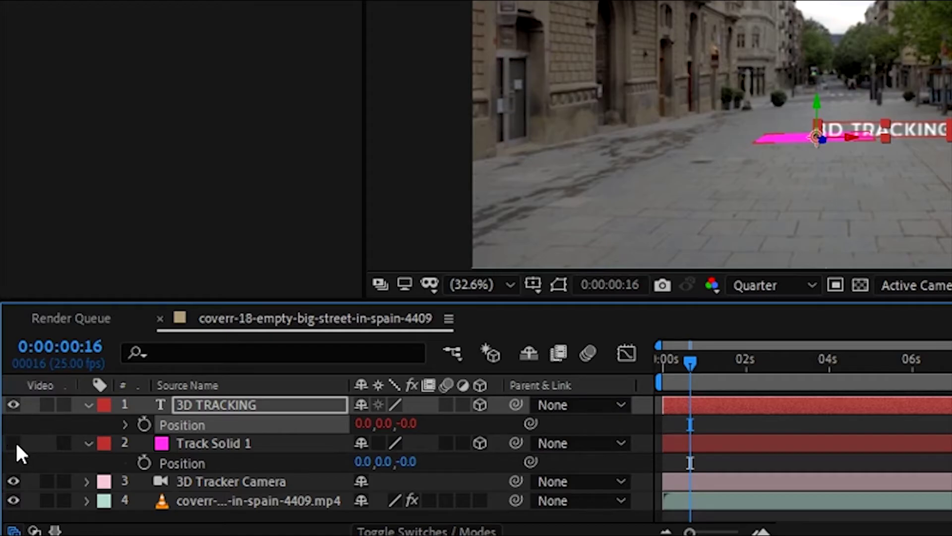
{"action": "left_click", "coordinate": [9, 447]}
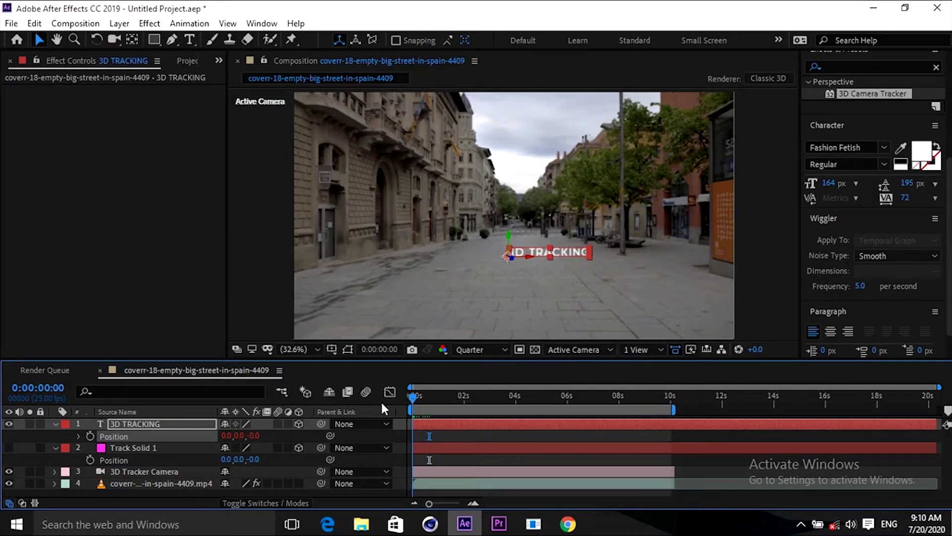
{"action": "key", "text": "Home"}
{"action": "key", "text": "space"}
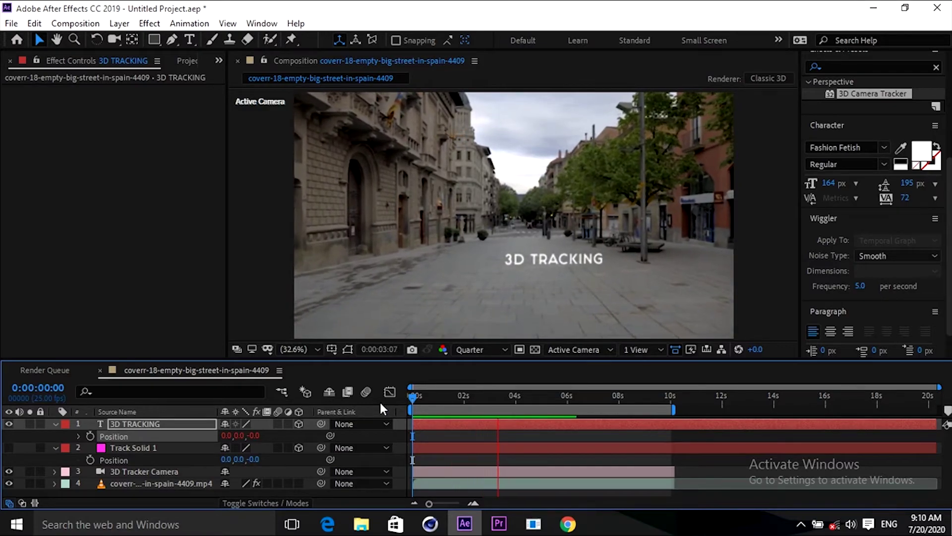
{"action": "key", "text": "space"}
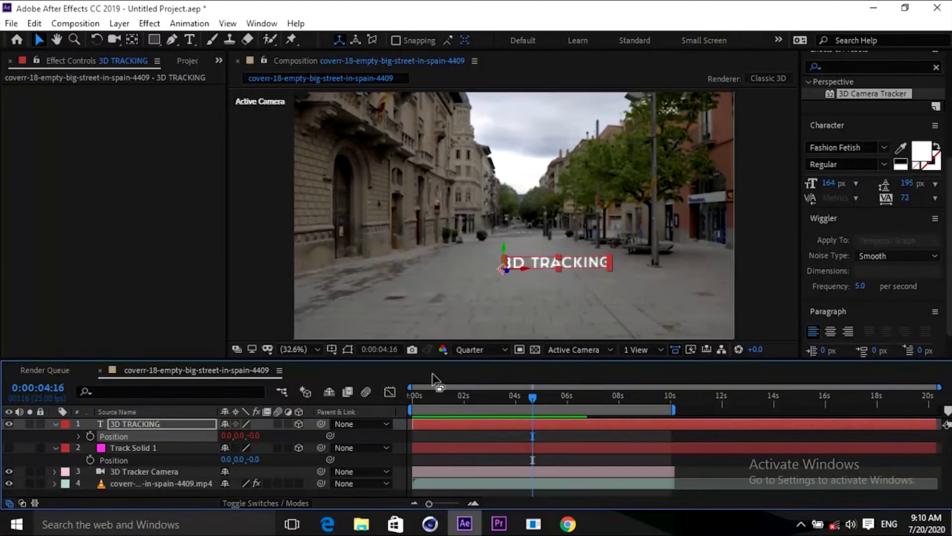
{"action": "left_click", "coordinate": [158, 422]}
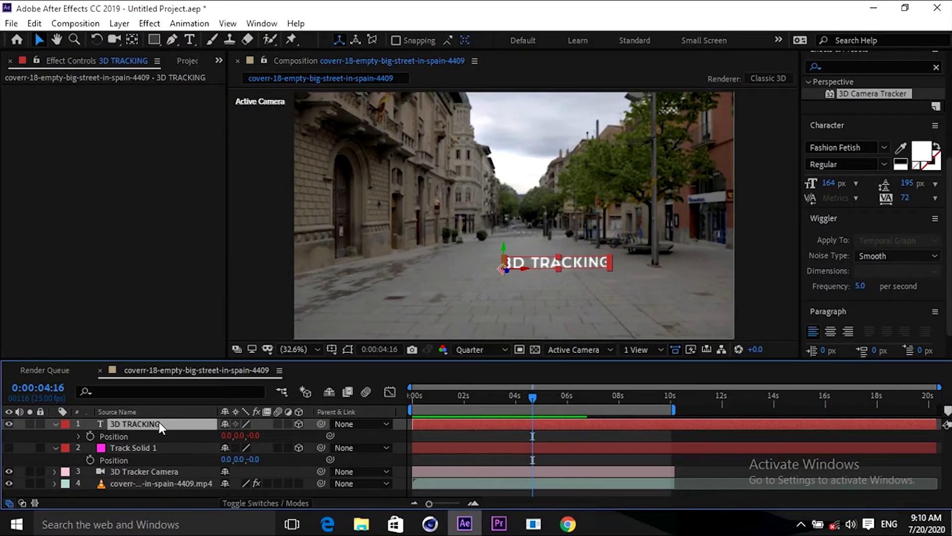
Step: Shift the 3D TRACKING text's anchor point X to 460
{"action": "left_click", "coordinate": [56, 424]}
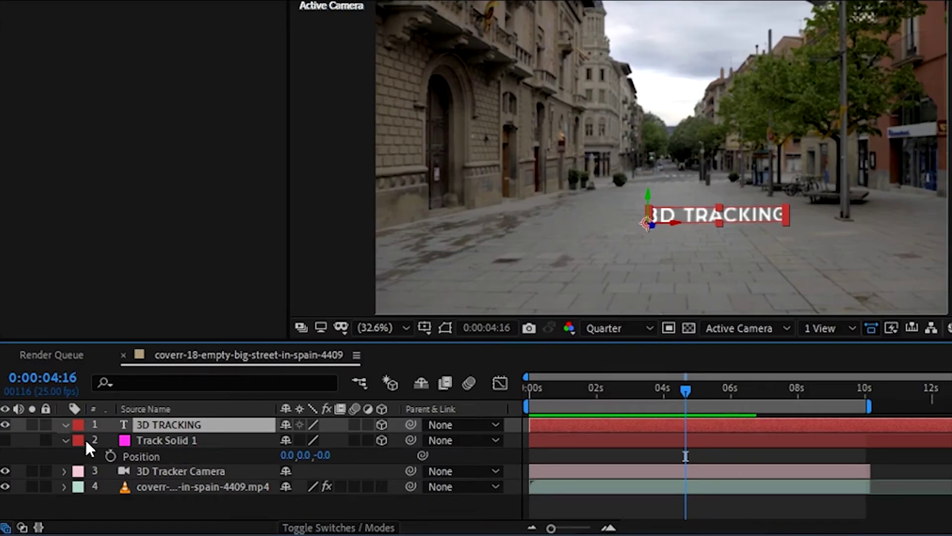
{"action": "left_click", "coordinate": [66, 425]}
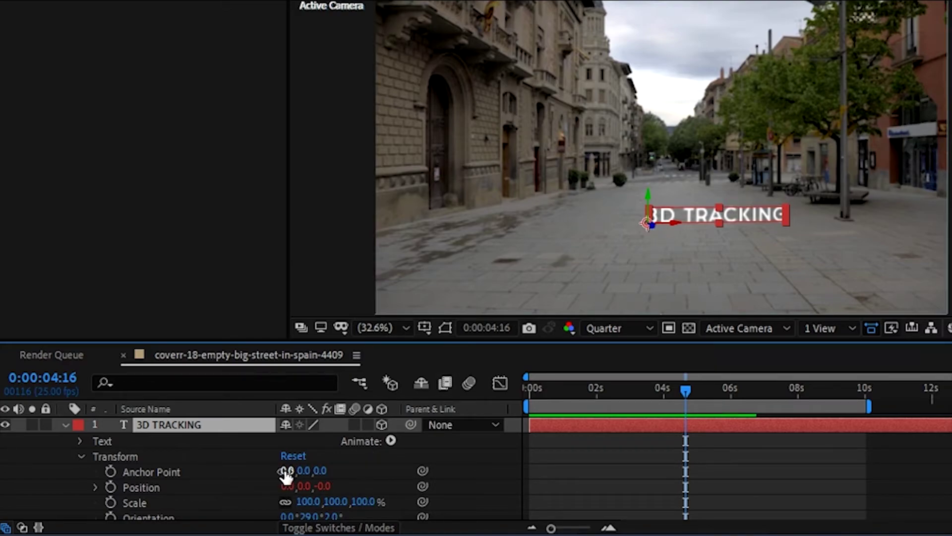
{"action": "left_click_drag", "start_coordinate": [287, 470], "coordinate": [629, 463]}
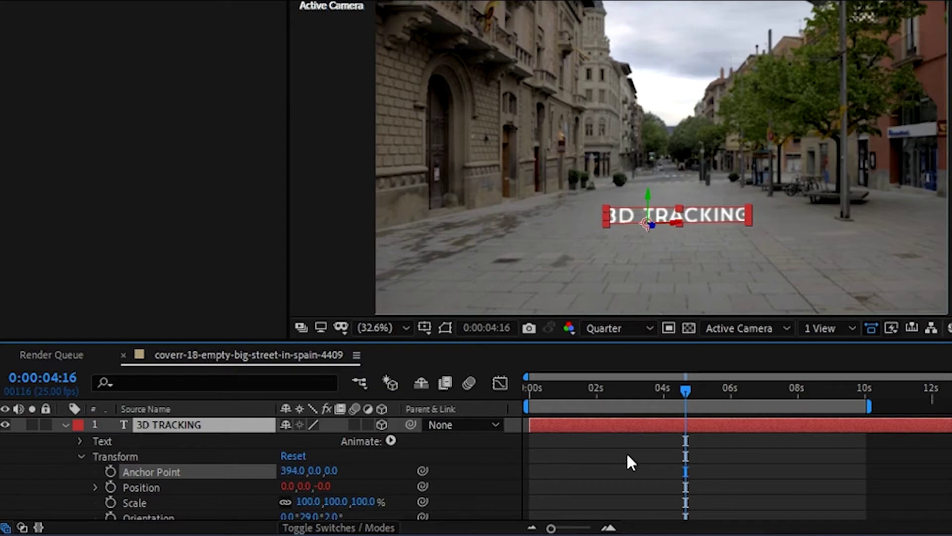
{"action": "left_click_drag", "start_coordinate": [290, 475], "coordinate": [350, 478]}
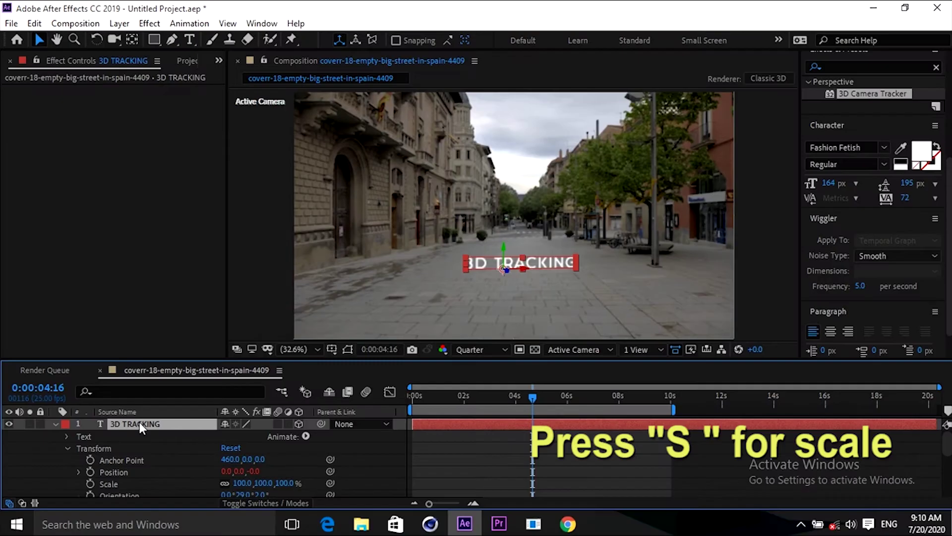
Step: Scale the 3D TRACKING text to 298% and return to the first frame
{"action": "key", "text": "s"}
{"action": "left_click_drag", "start_coordinate": [242, 435], "coordinate": [342, 434]}
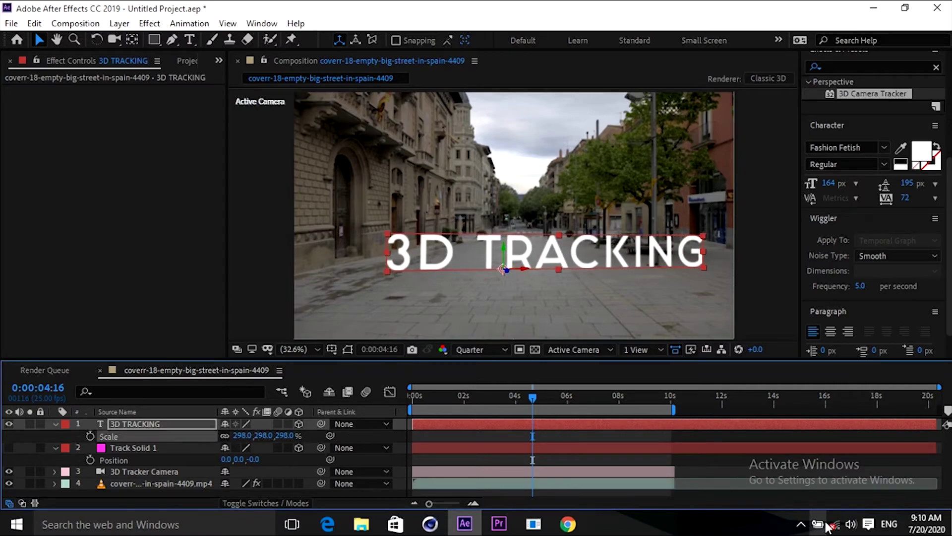
{"action": "left_click_drag", "start_coordinate": [521, 396], "coordinate": [383, 401]}
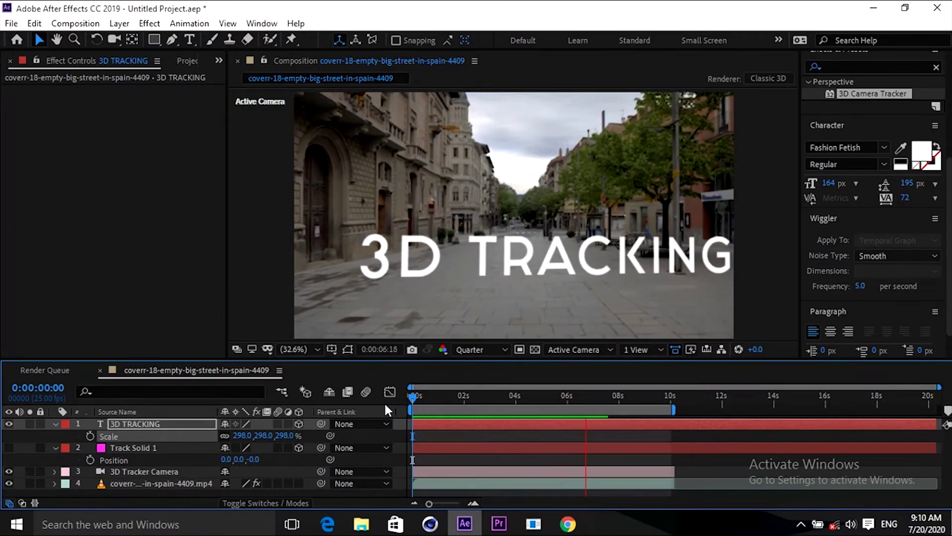
Step: Stop the preview and import the kisspng JPG logo from the Desktop into the Project panel
{"action": "key", "text": "space"}
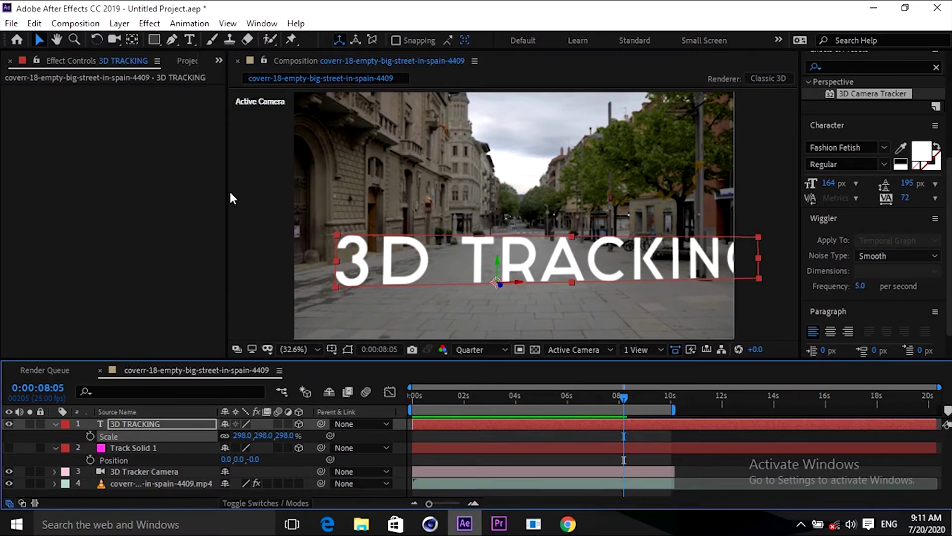
{"action": "key", "text": "ctrl+0"}
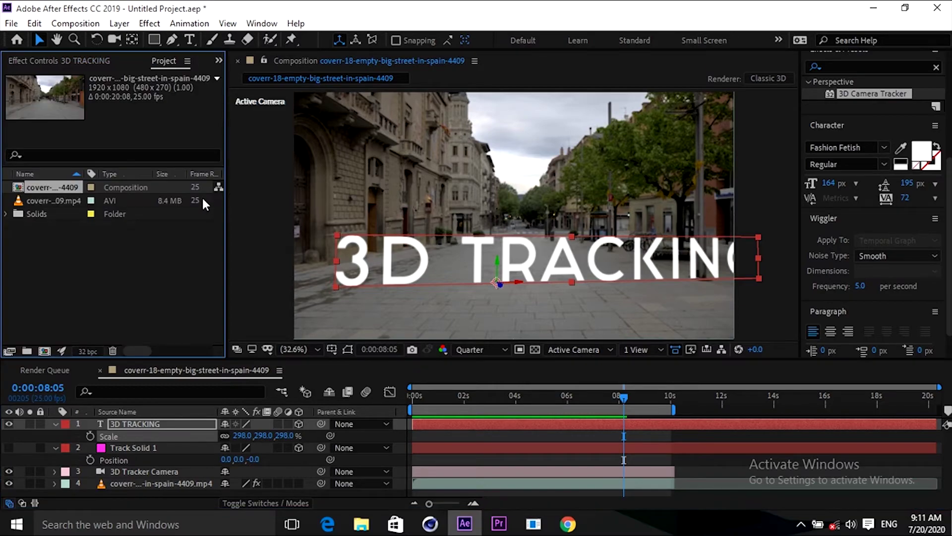
{"action": "left_click", "coordinate": [95, 254]}
{"action": "double_click", "coordinate": [96, 257]}
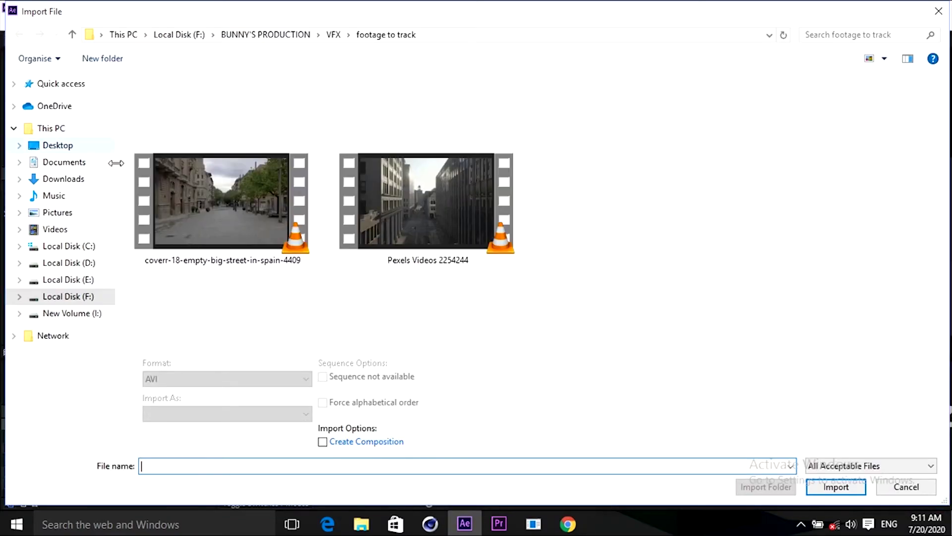
{"action": "left_click", "coordinate": [83, 150]}
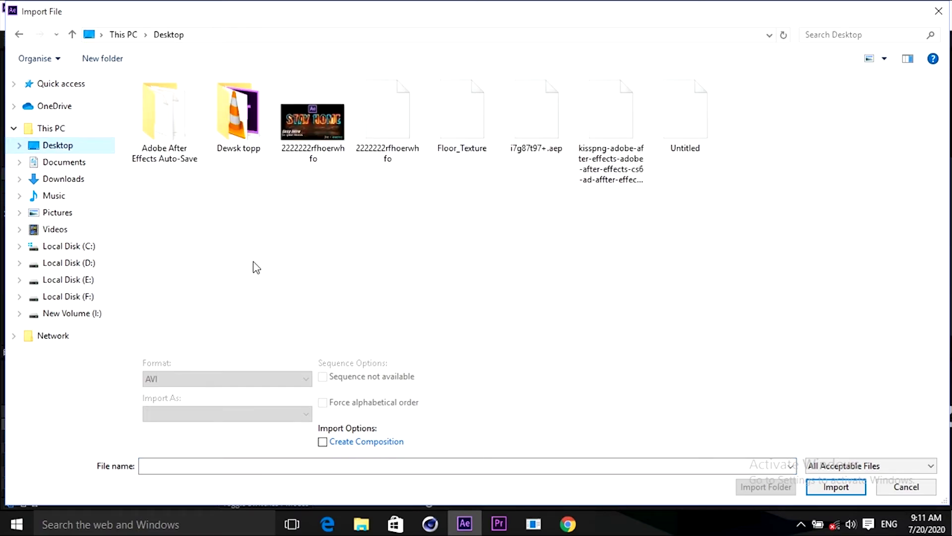
{"action": "left_click", "coordinate": [621, 135]}
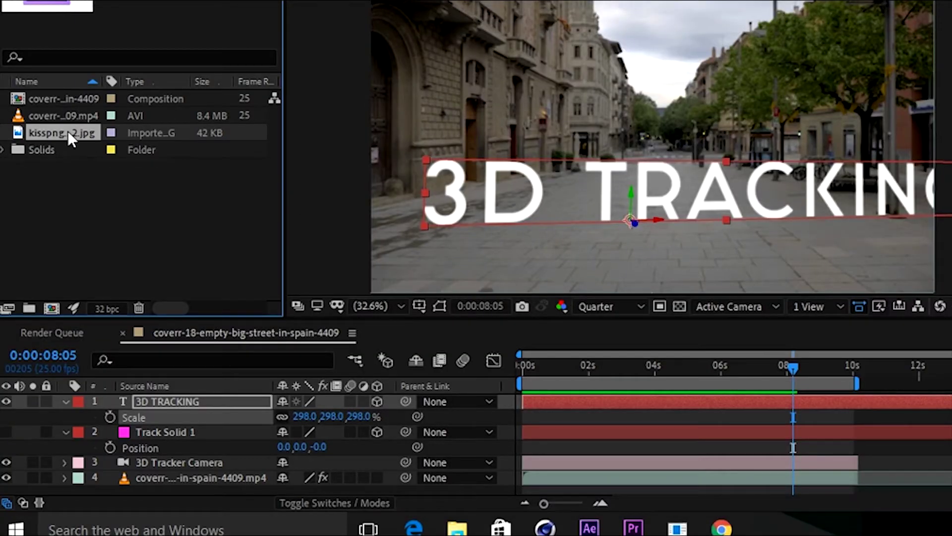
Step: Add the kisspng logo as a 3D layer with its Position linked to Track Solid 1's Position
{"action": "left_click_drag", "start_coordinate": [68, 130], "coordinate": [156, 398]}
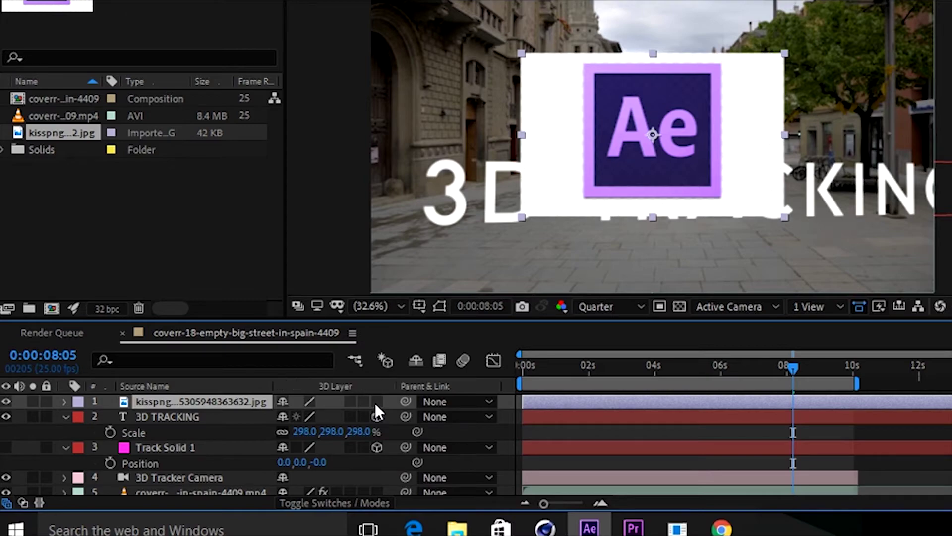
{"action": "left_click", "coordinate": [375, 402]}
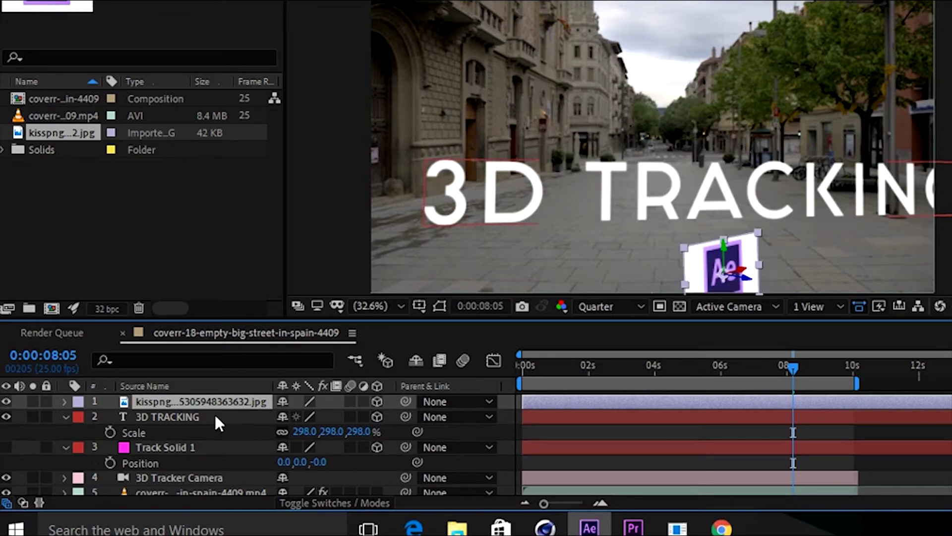
{"action": "key", "text": "p"}
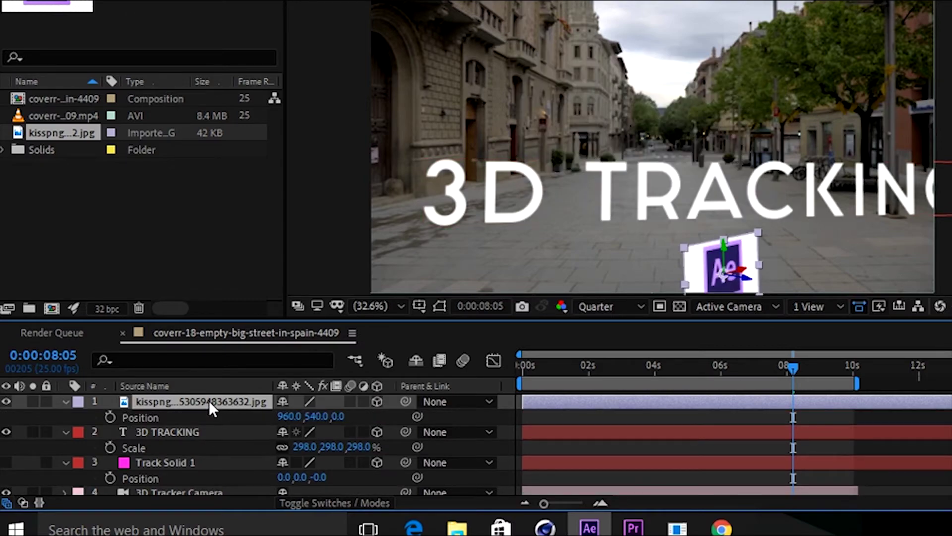
{"action": "left_click_drag", "start_coordinate": [417, 416], "coordinate": [195, 476]}
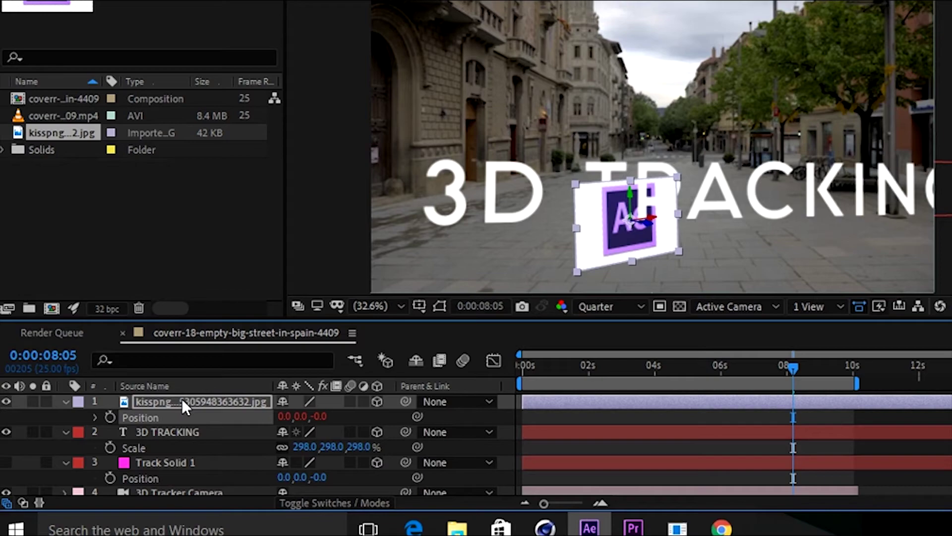
Step: Turn the logo layer's Y Orientation to 35°
{"action": "left_click", "coordinate": [78, 433], "text": "shift"}
{"action": "left_click", "coordinate": [169, 400]}
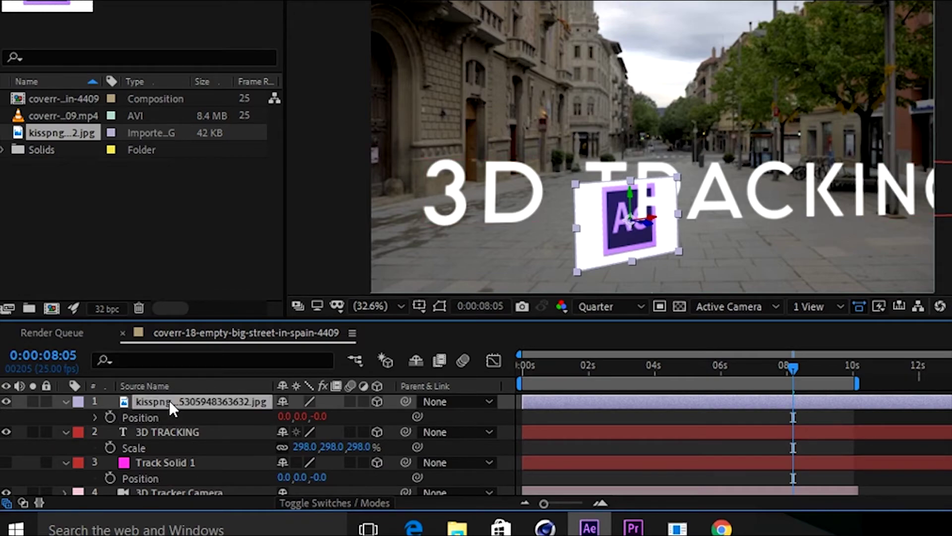
{"action": "key", "text": "r"}
{"action": "left_click_drag", "start_coordinate": [305, 419], "coordinate": [340, 415]}
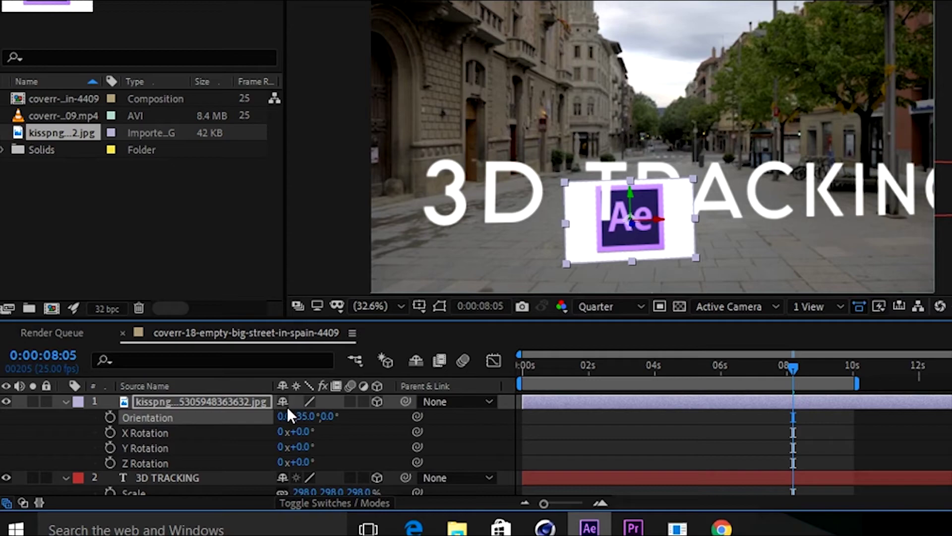
{"action": "left_click", "coordinate": [220, 401]}
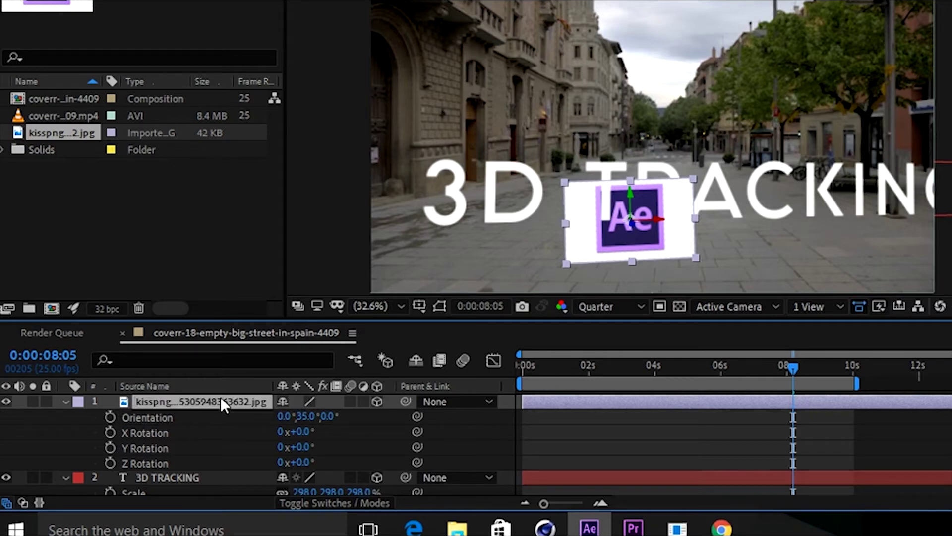
{"action": "key", "text": "p"}
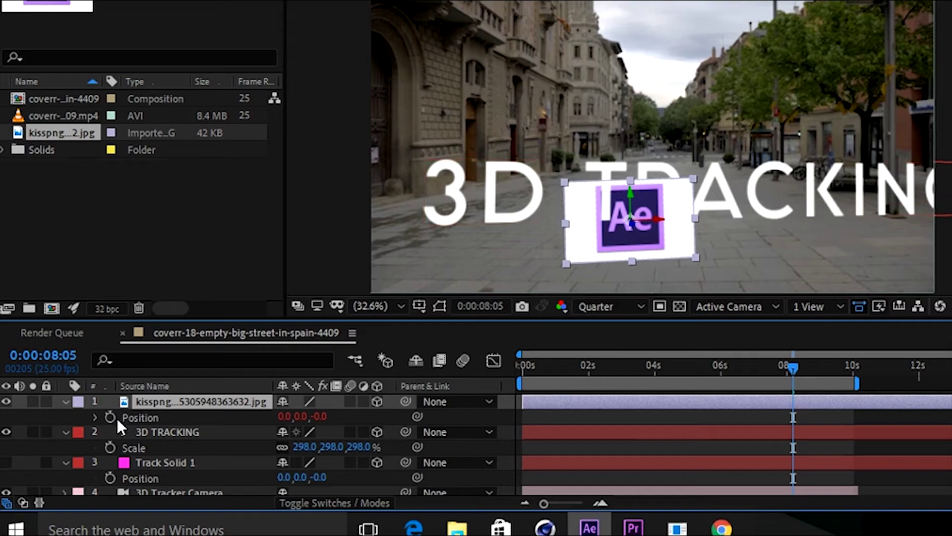
Step: Set the logo's Anchor Point Z to -813
{"action": "double_click", "coordinate": [68, 402]}
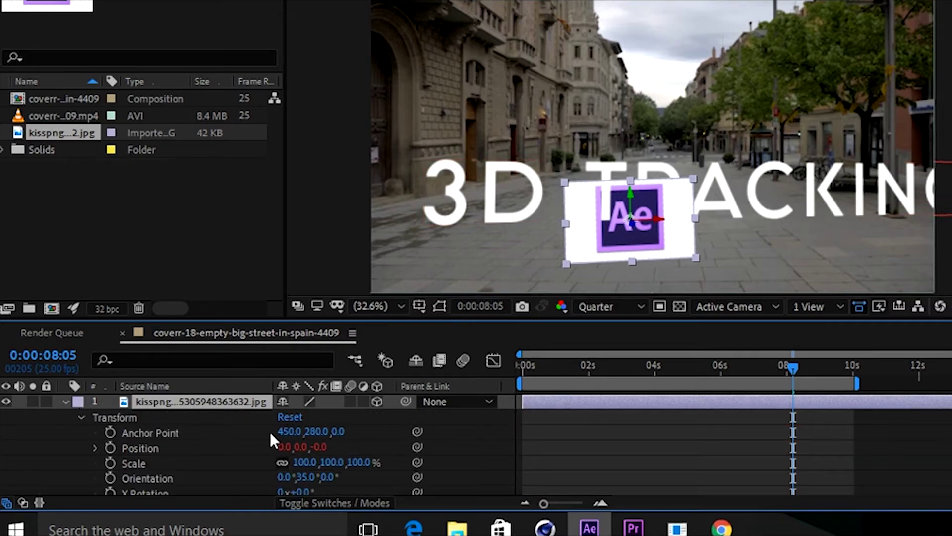
{"action": "left_click_drag", "start_coordinate": [335, 432], "coordinate": [74, 477]}
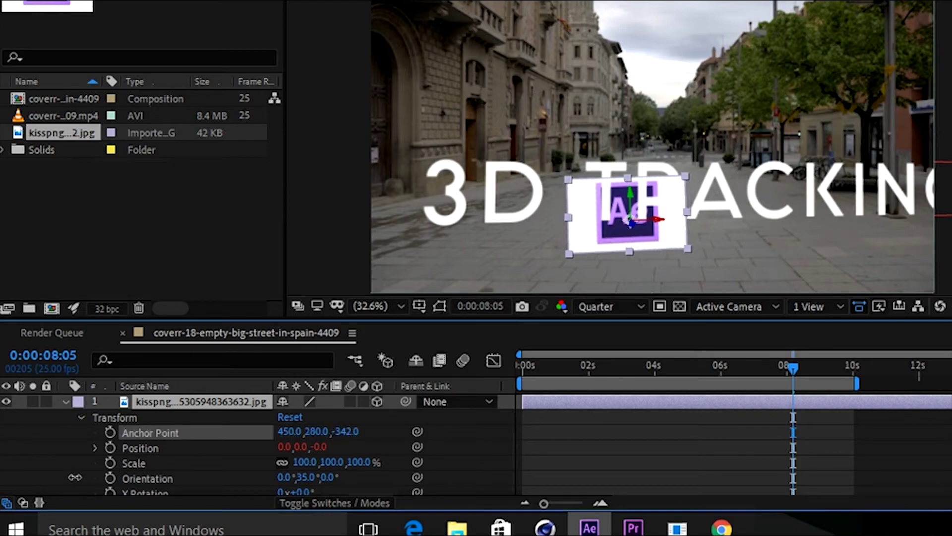
{"action": "left_click", "coordinate": [346, 431]}
{"action": "type", "text": "-813"}
{"action": "key", "text": "Return"}
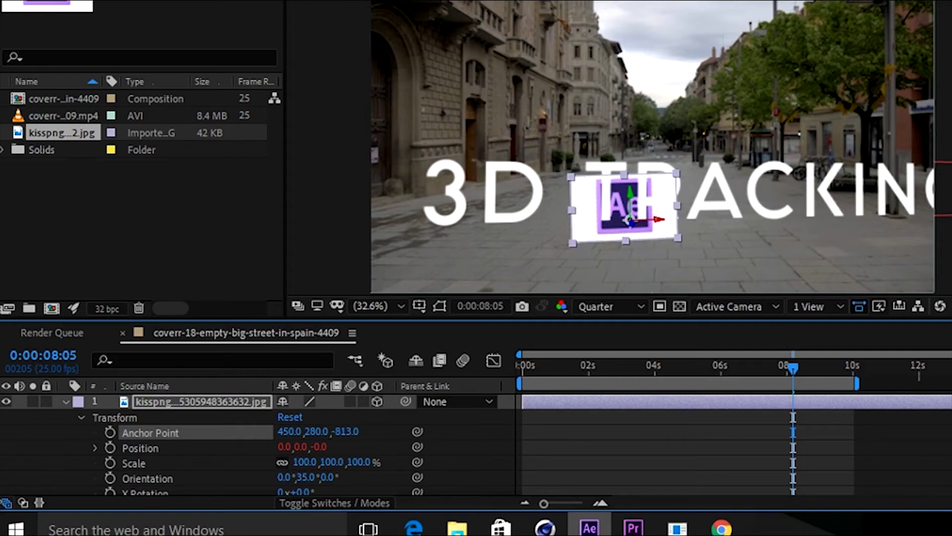
{"action": "left_click", "coordinate": [189, 402]}
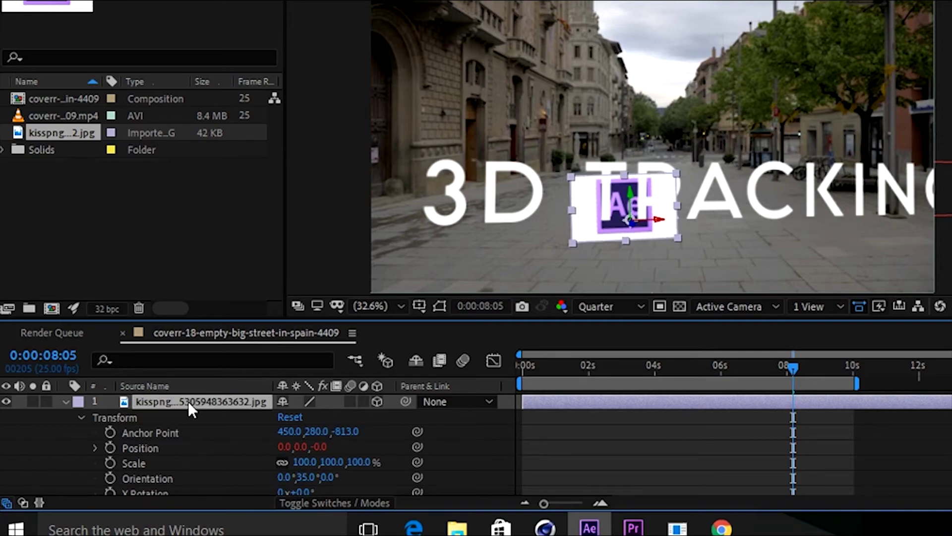
Step: Scale the logo to 379%, hide the 3D TRACKING text, and return to the composition start
{"action": "key", "text": "u"}
{"action": "key", "text": "u"}
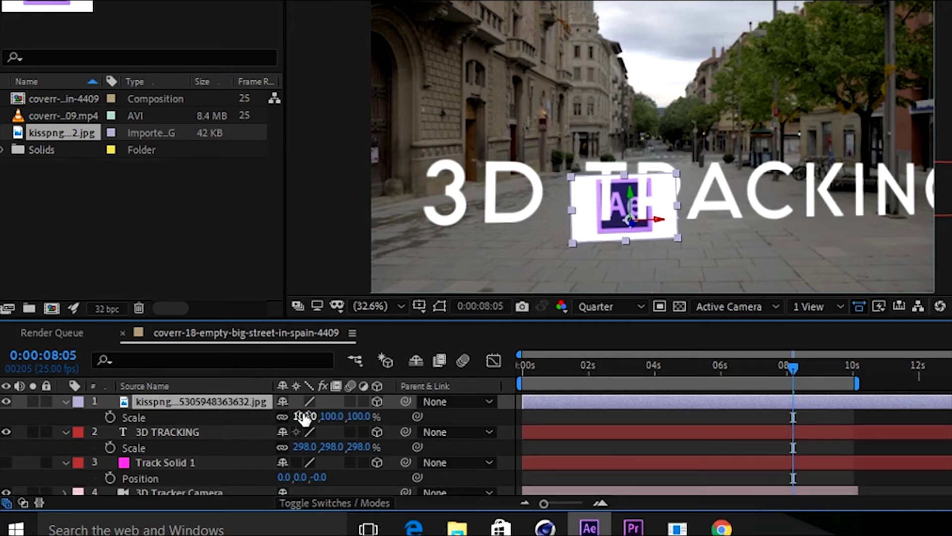
{"action": "left_click_drag", "start_coordinate": [303, 415], "coordinate": [540, 398]}
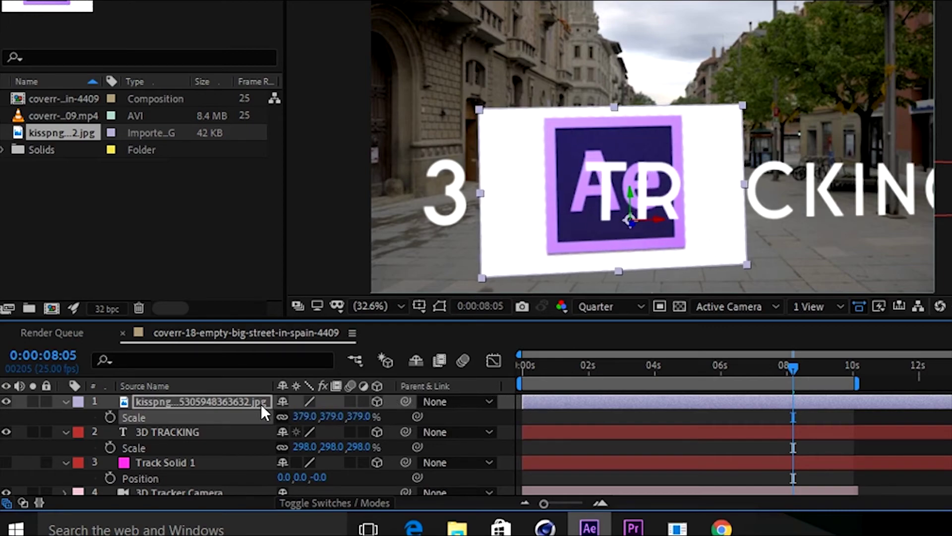
{"action": "left_click", "coordinate": [6, 432]}
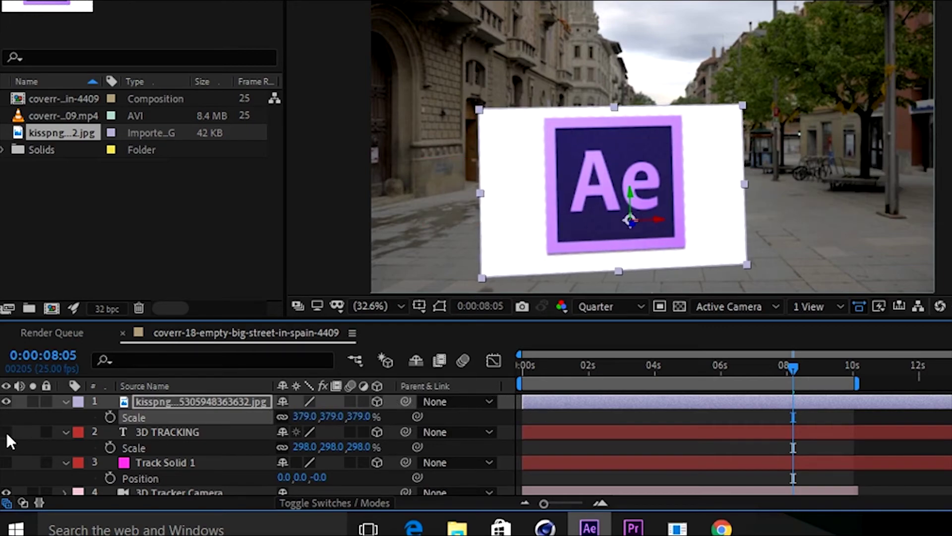
{"action": "left_click", "coordinate": [522, 371]}
Step: After a short preview, turn the 3D TRACKING text and Track Solid 1 back on, showing the logo's Position
{"action": "key", "text": "space"}
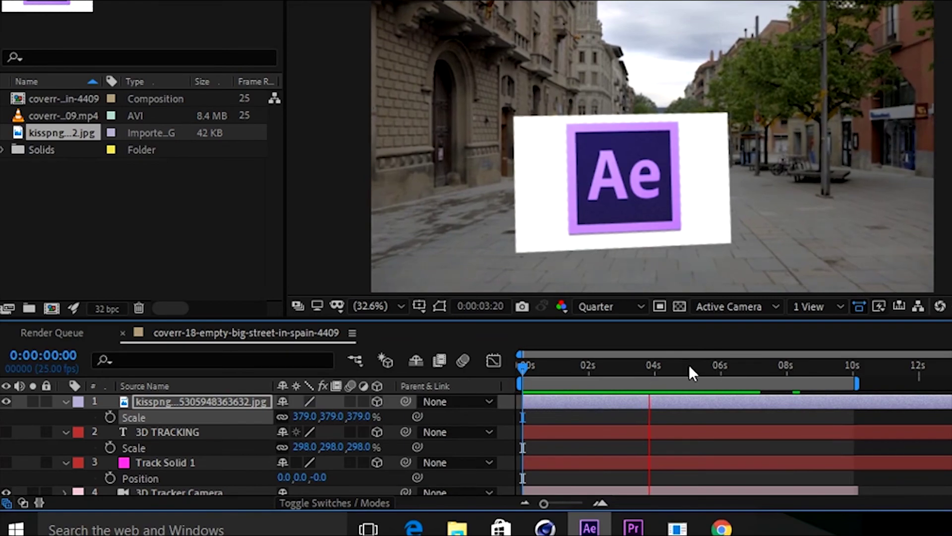
{"action": "key", "text": "space"}
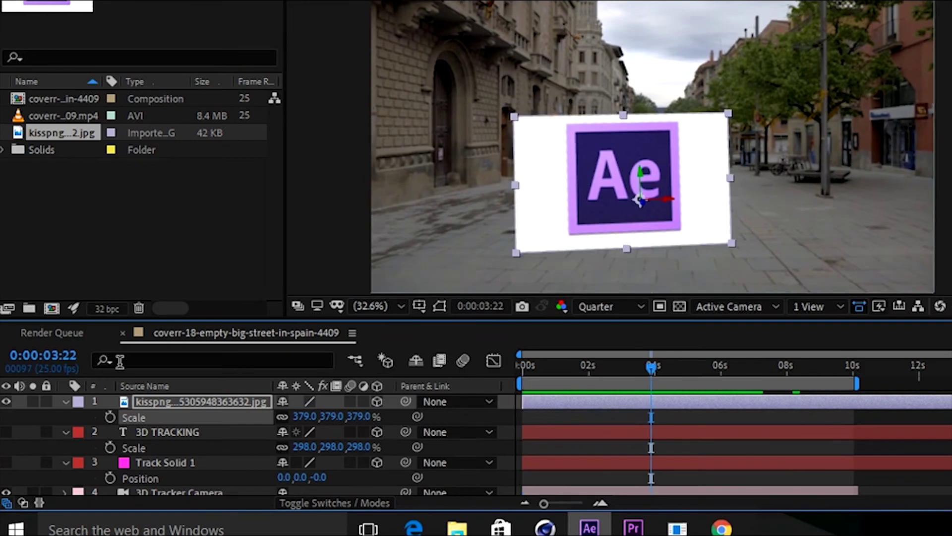
{"action": "left_click", "coordinate": [6, 431]}
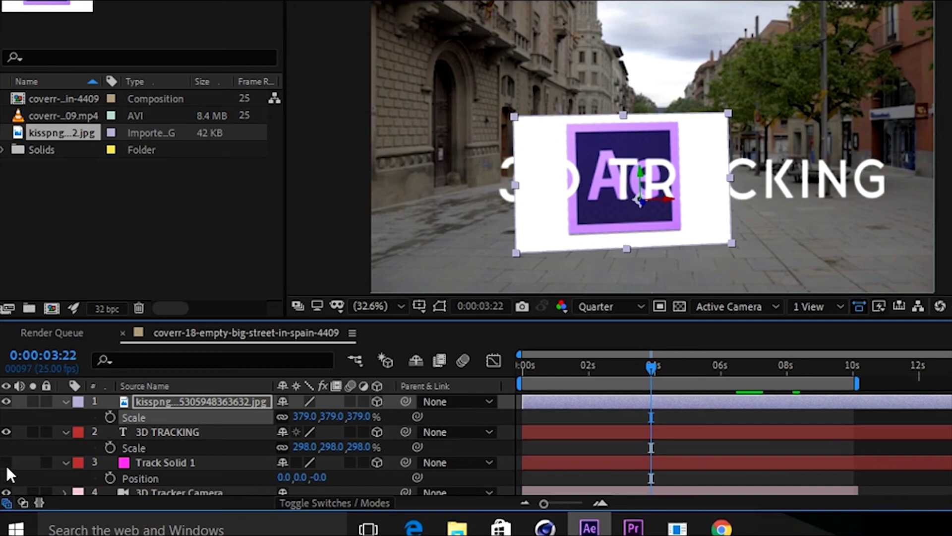
{"action": "left_click", "coordinate": [6, 462]}
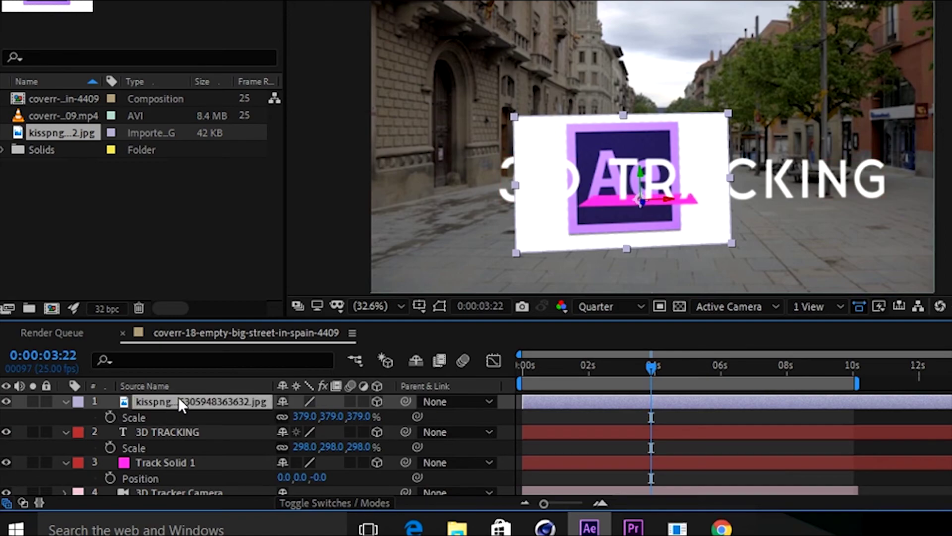
{"action": "key", "text": "p"}
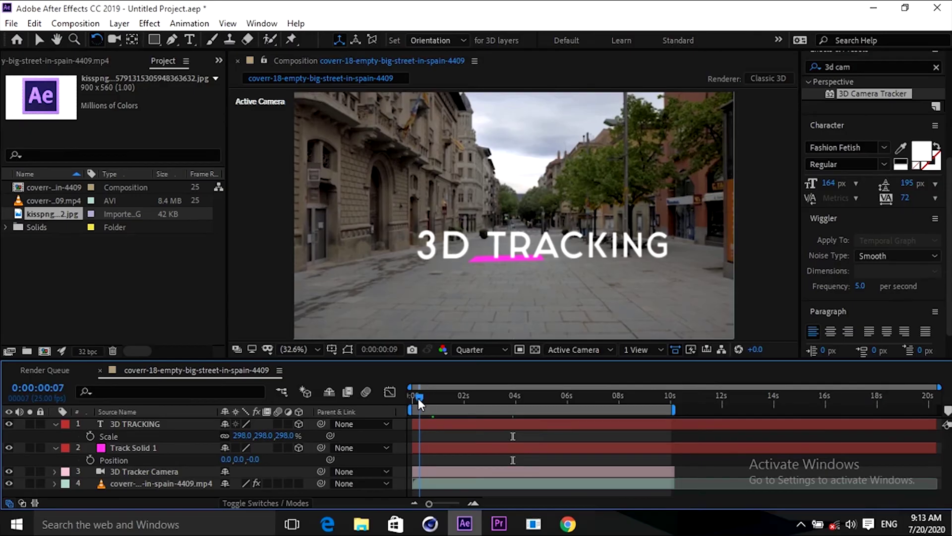
Step: Return to frame 0:00:00:00, hide Track Solid 1, and preview the tracked 3D TRACKING title
{"action": "left_click_drag", "start_coordinate": [530, 379], "coordinate": [659, 379]}
{"action": "left_click_drag", "start_coordinate": [521, 408], "coordinate": [400, 414]}
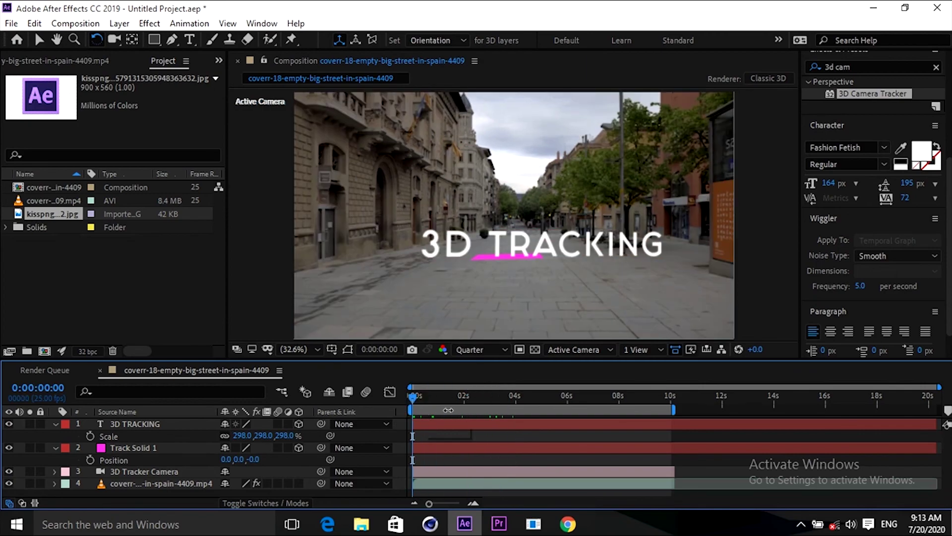
{"action": "left_click", "coordinate": [9, 448]}
{"action": "key", "text": "space"}
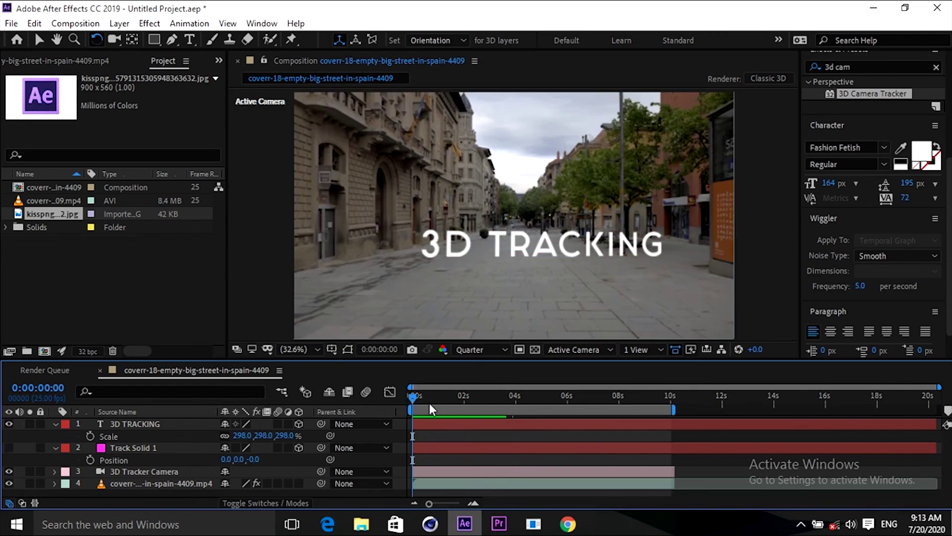